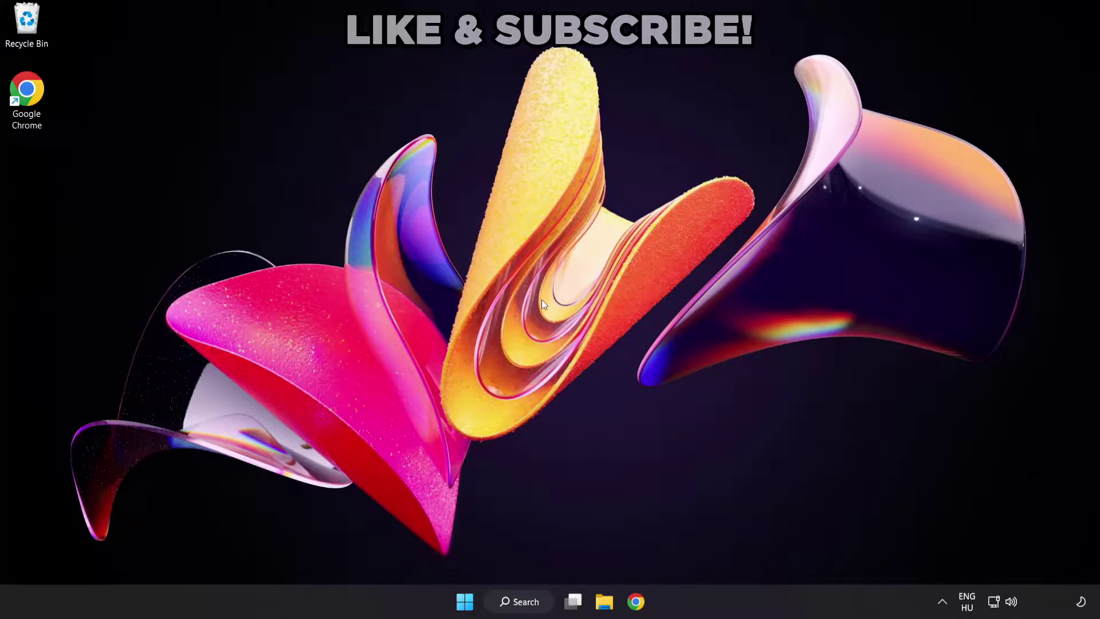
Step: Bring up Windows Search from the taskbar to look for Device Manager
left_click(530, 608)
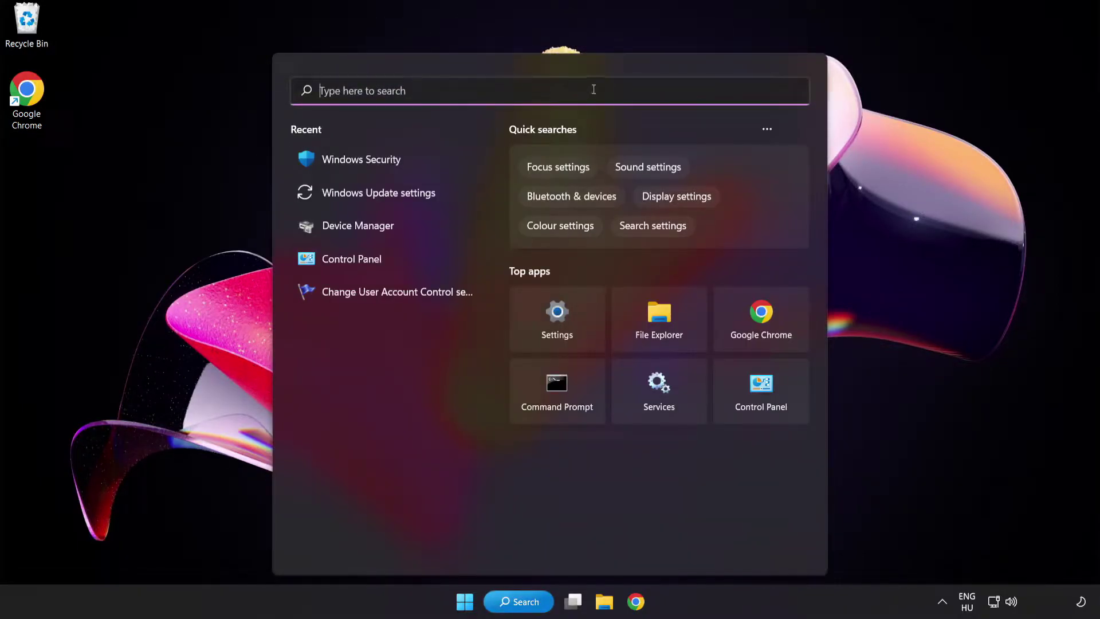
type("device m")
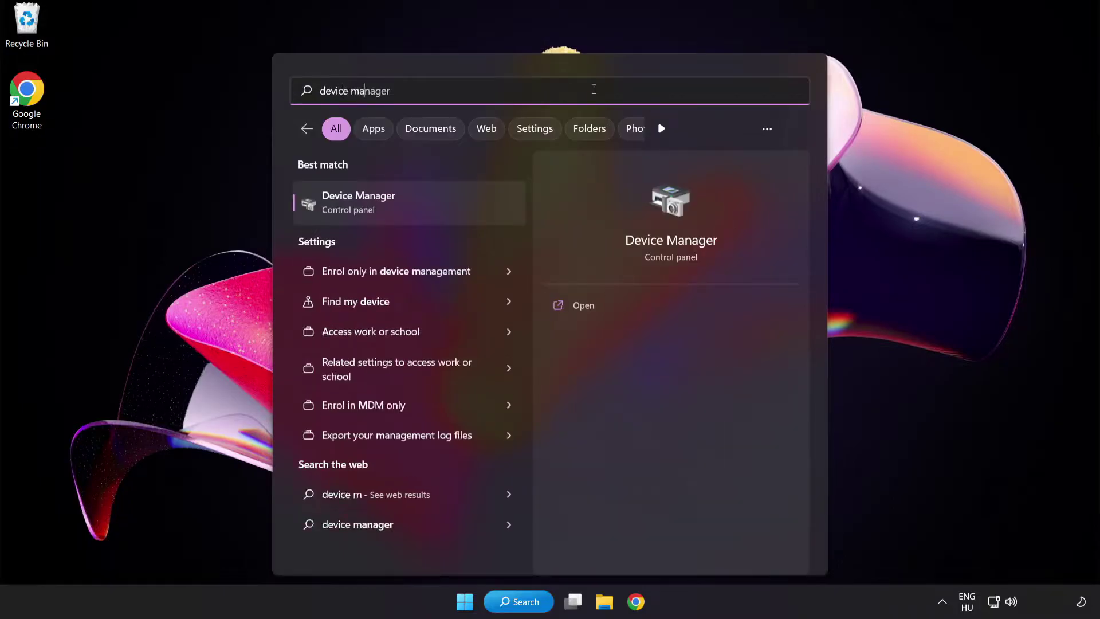
type("anager")
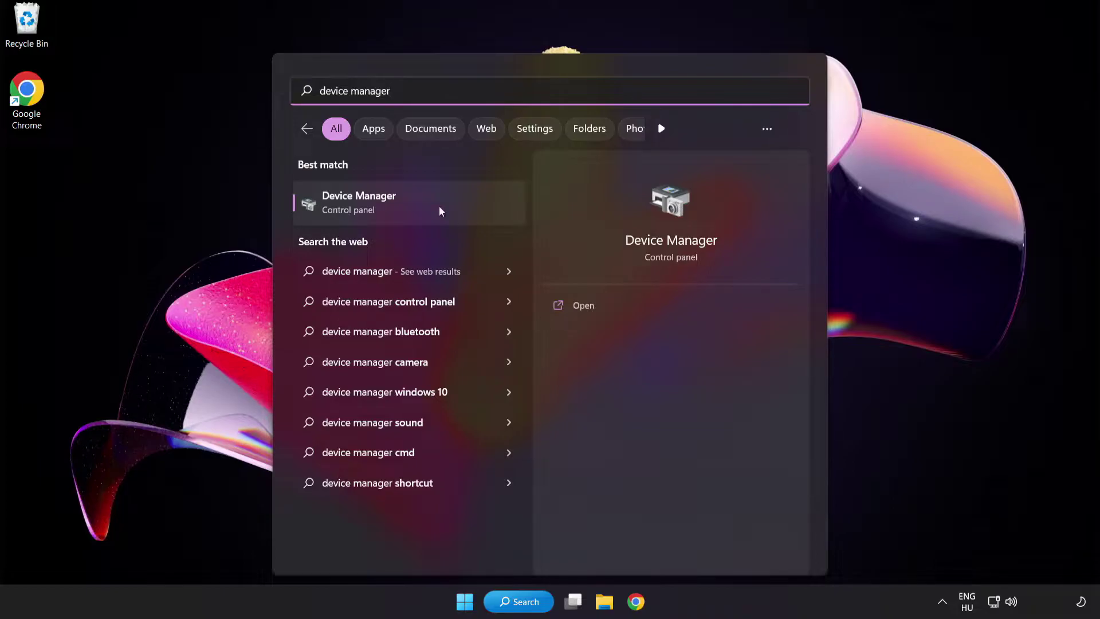
Step: Launch Device Manager and locate the VMware SVGA 3D adapter under Display adapters
left_click(439, 207)
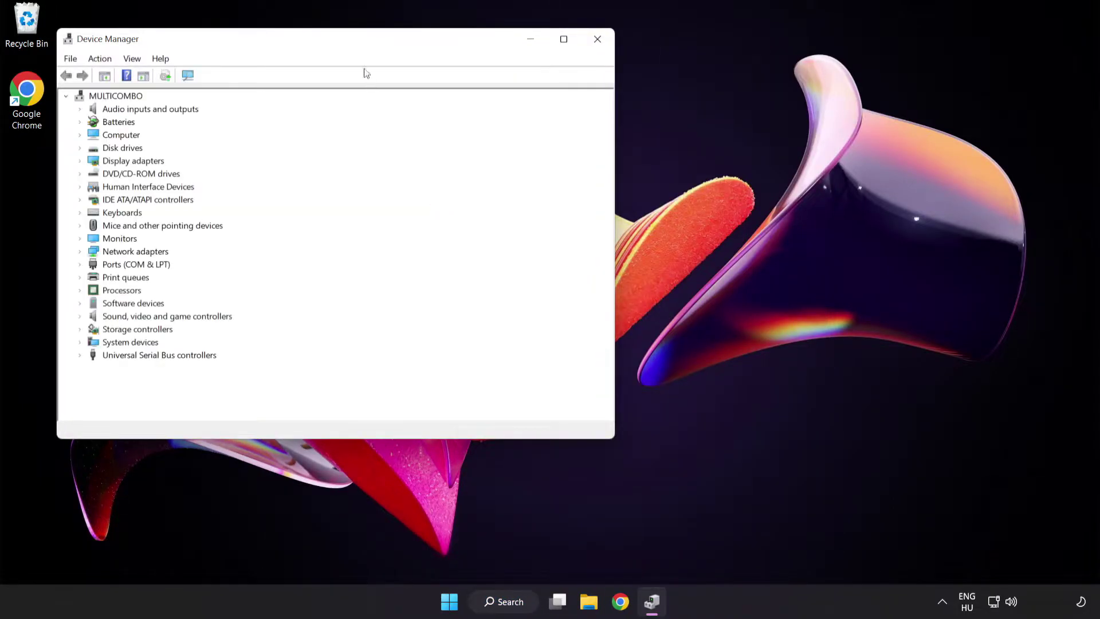
left_click_drag(354, 44, 539, 114)
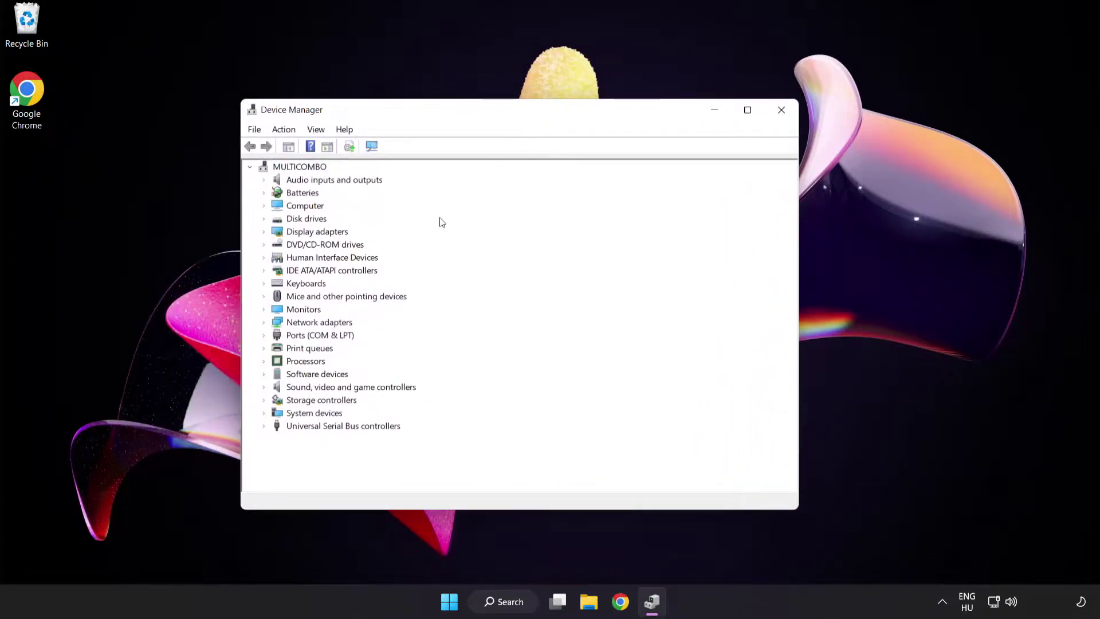
left_click(308, 238)
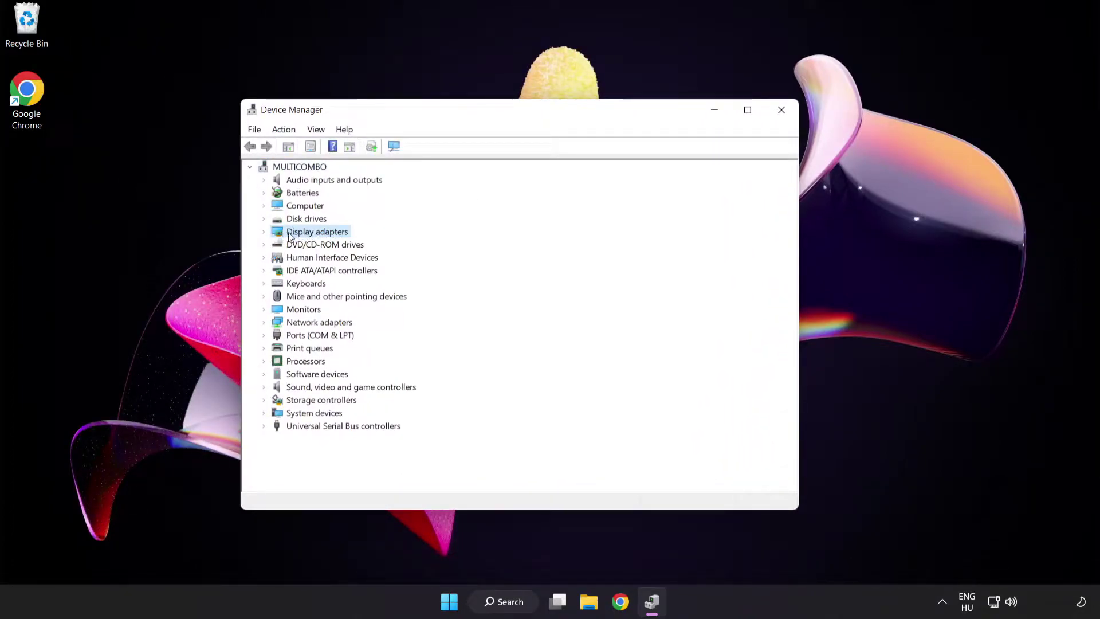
left_click(264, 232)
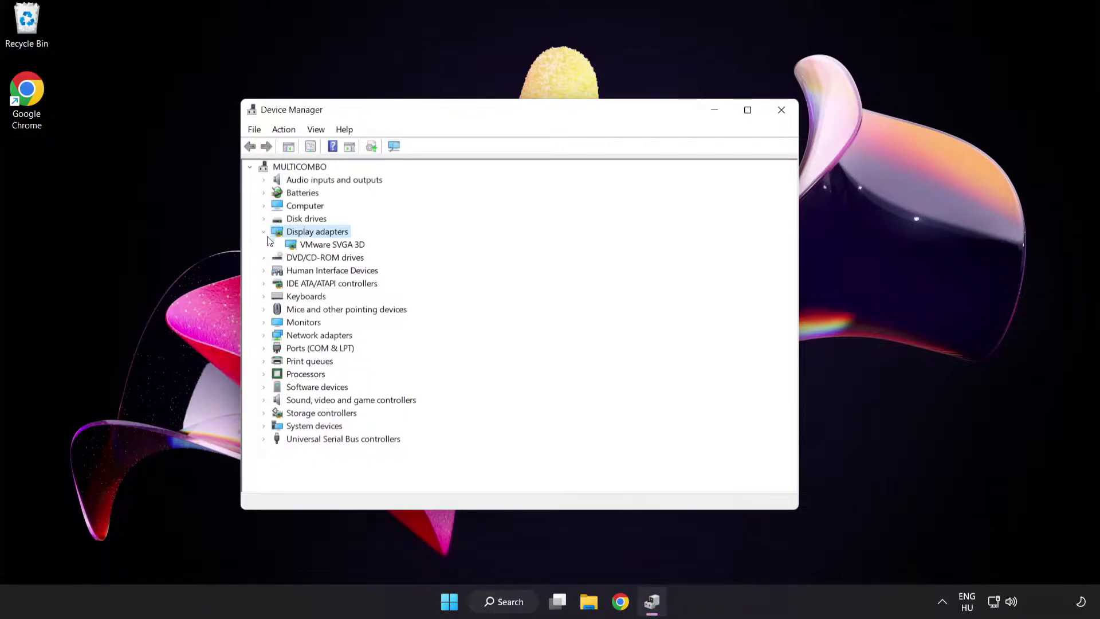
left_click(295, 248)
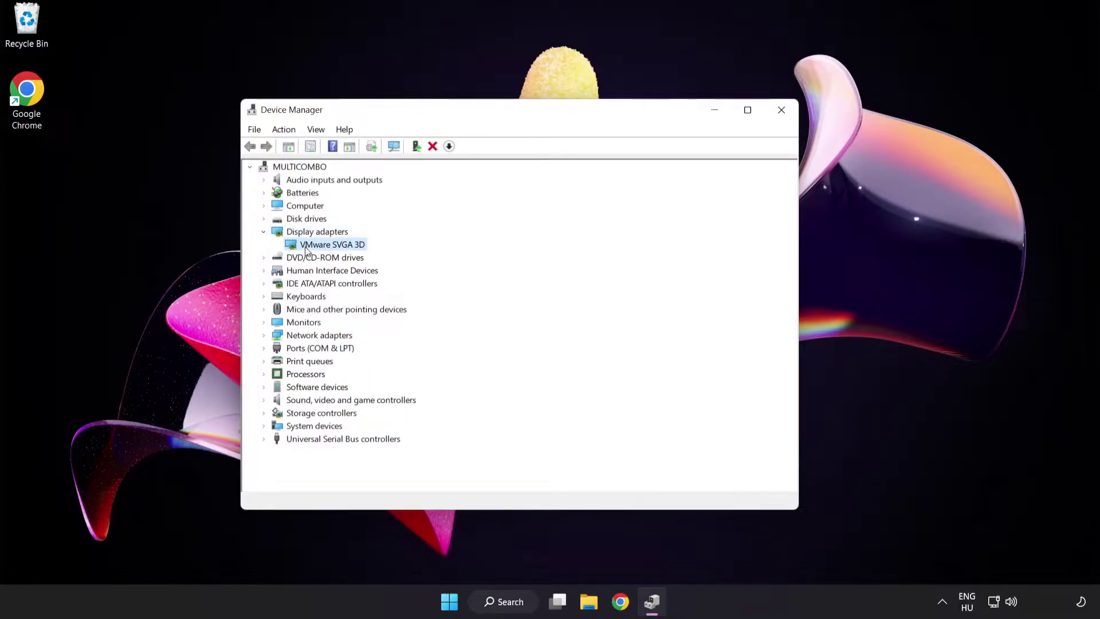
Step: Search automatically for a newer VMware SVGA 3D driver, dismiss the result and close Device Manager
right_click(323, 244)
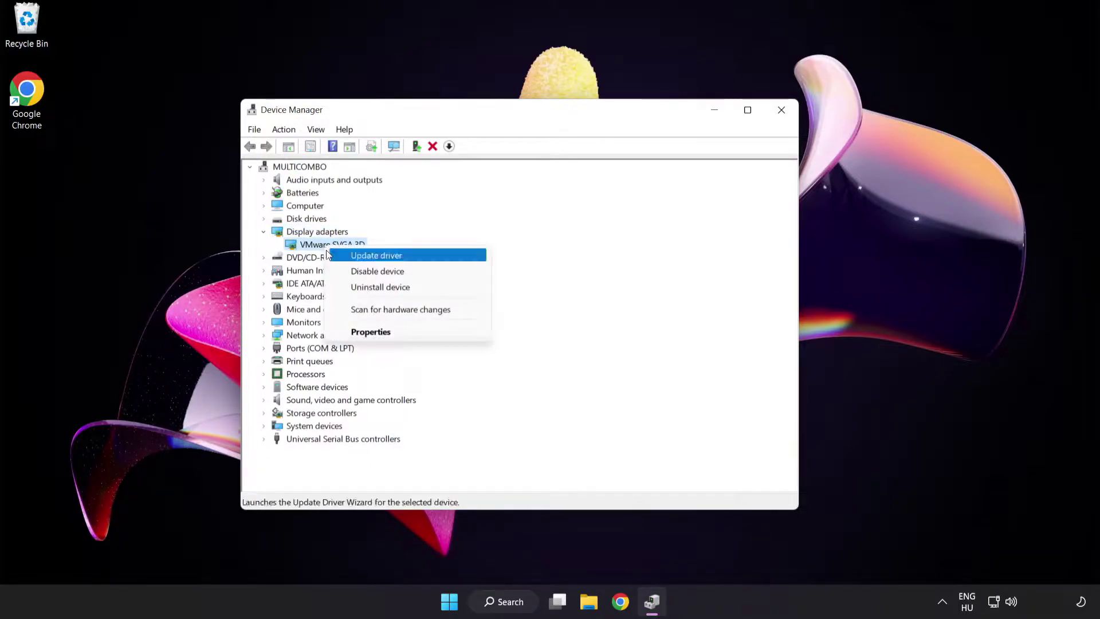
left_click(426, 255)
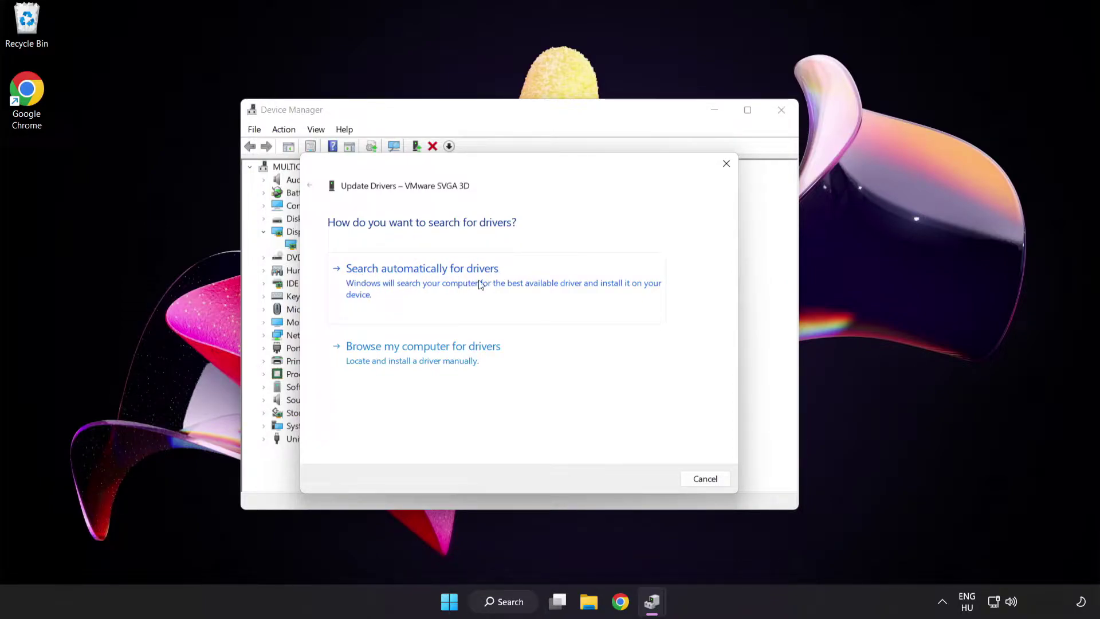
left_click(479, 280)
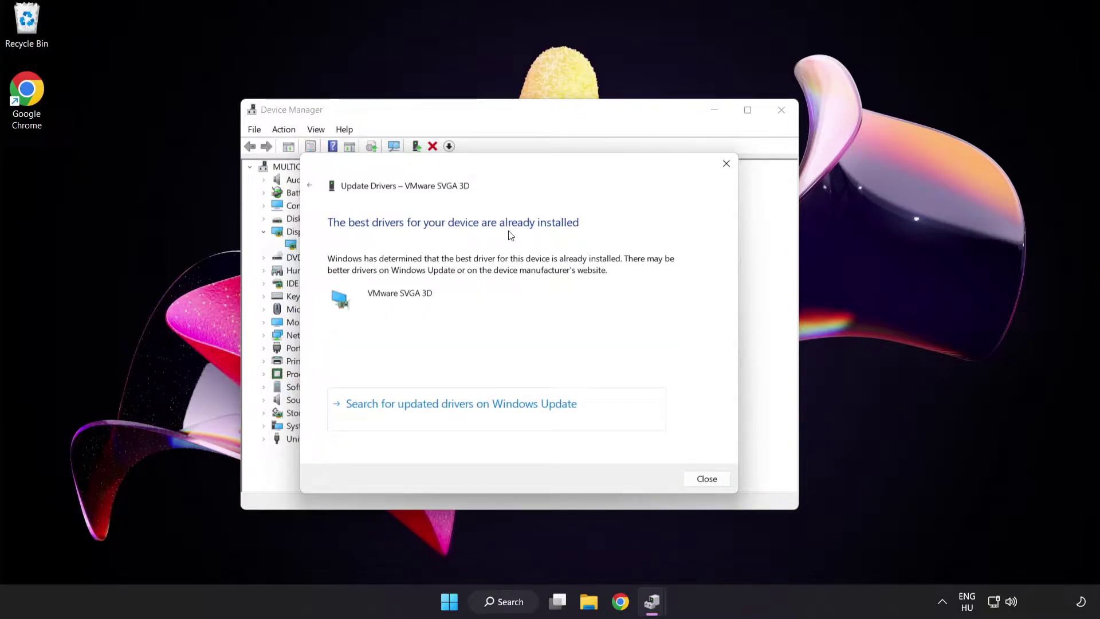
left_click(704, 482)
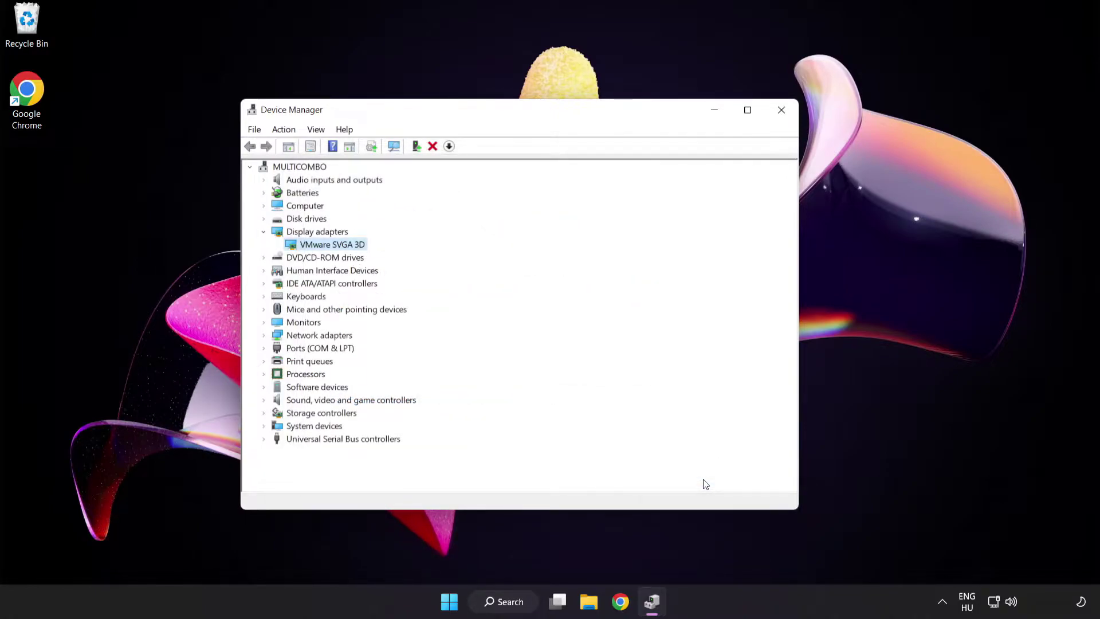
left_click(781, 111)
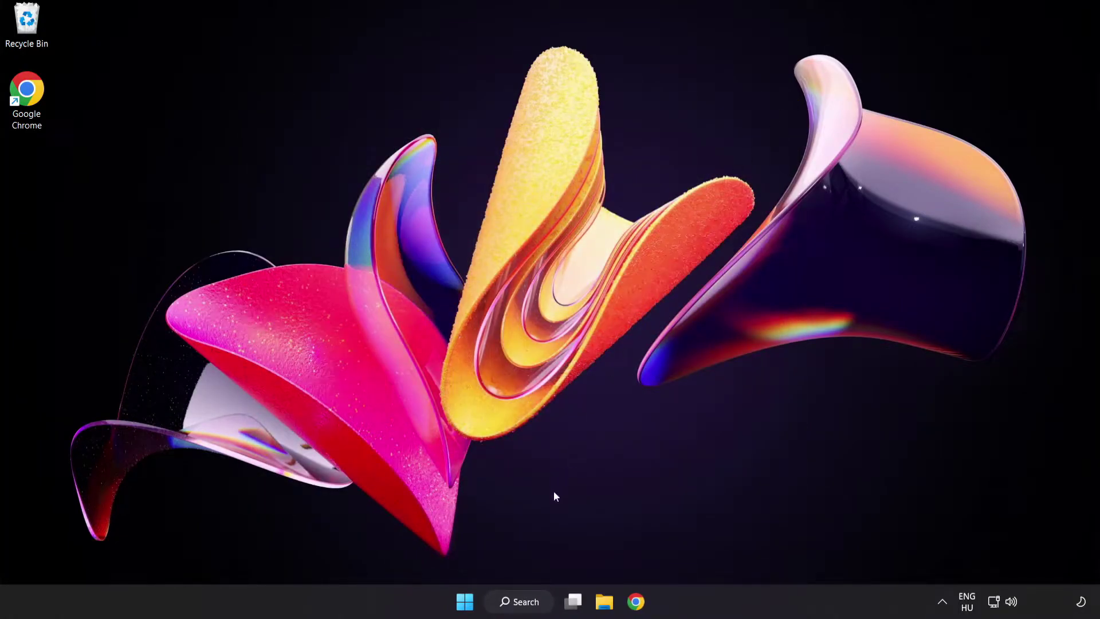
Step: Search for 'update' and launch the Windows Update settings page
left_click(527, 609)
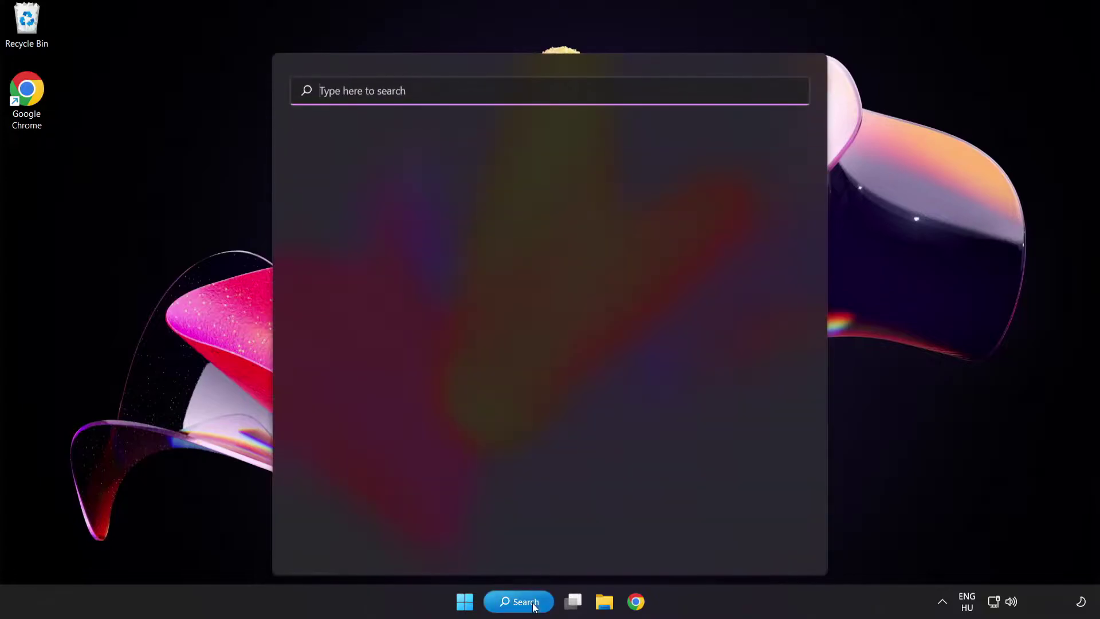
type("u")
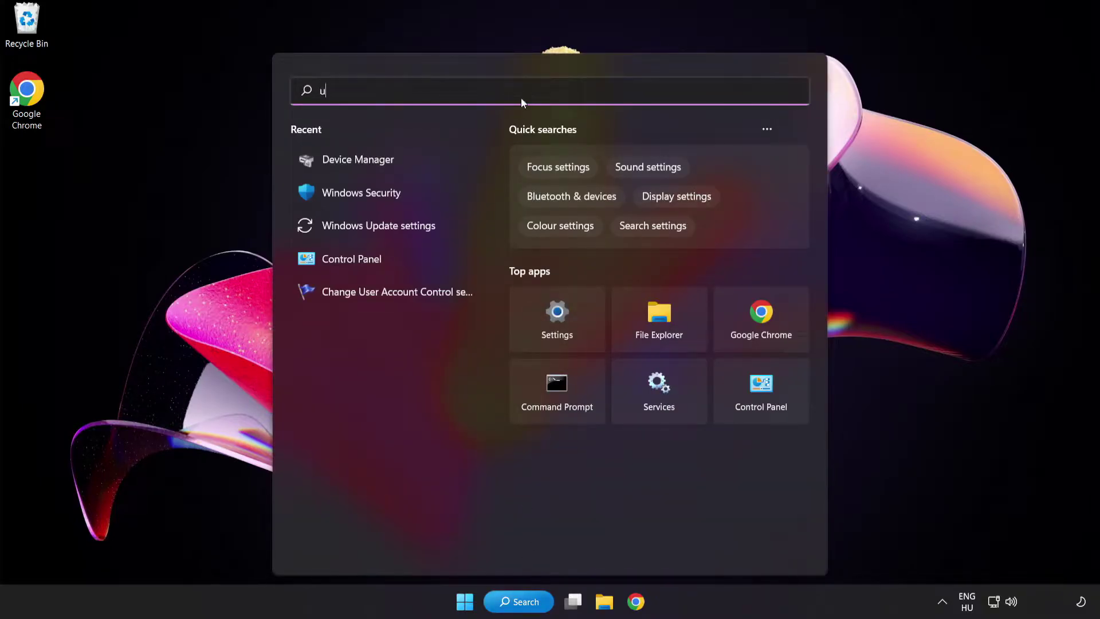
type("pdate")
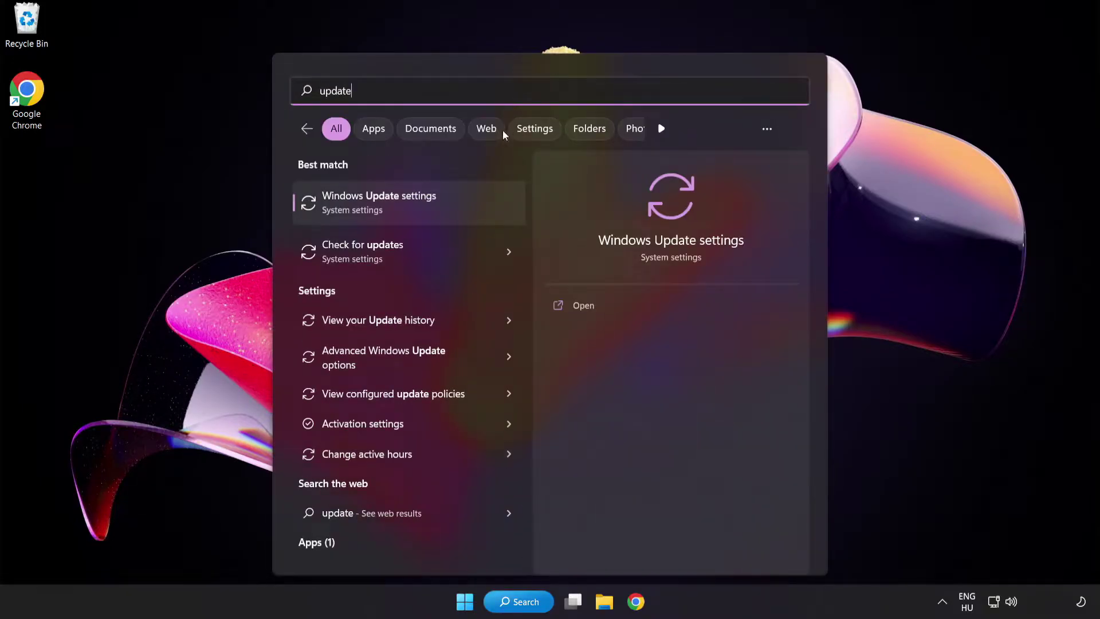
left_click(421, 208)
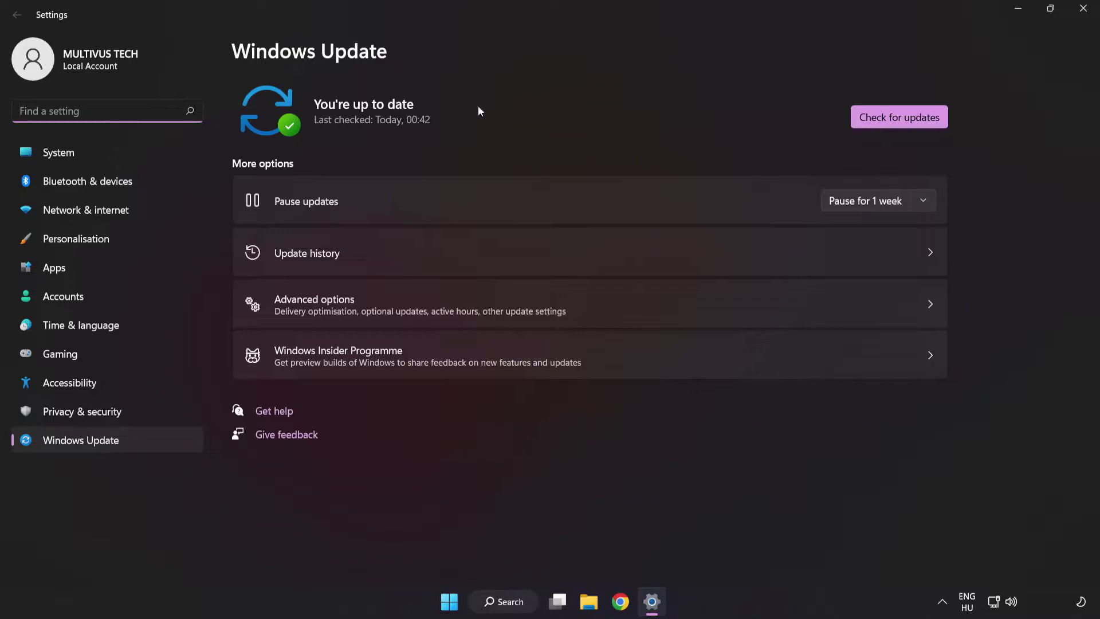
Step: Check for updates until 'You're up to date' shows, then close Settings
left_click(894, 124)
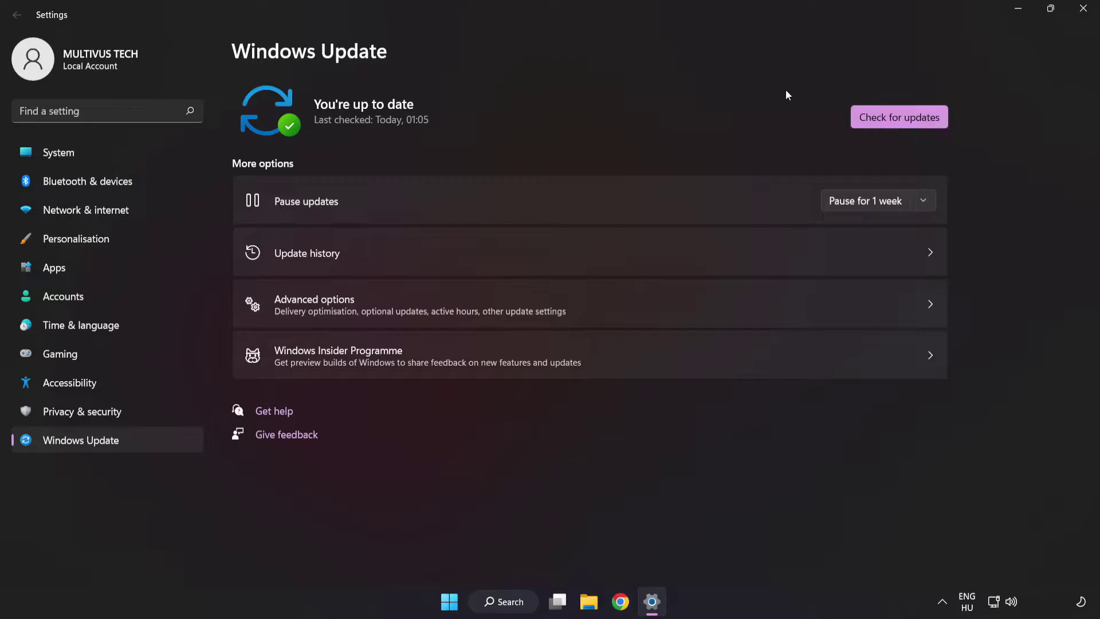
left_click(1082, 15)
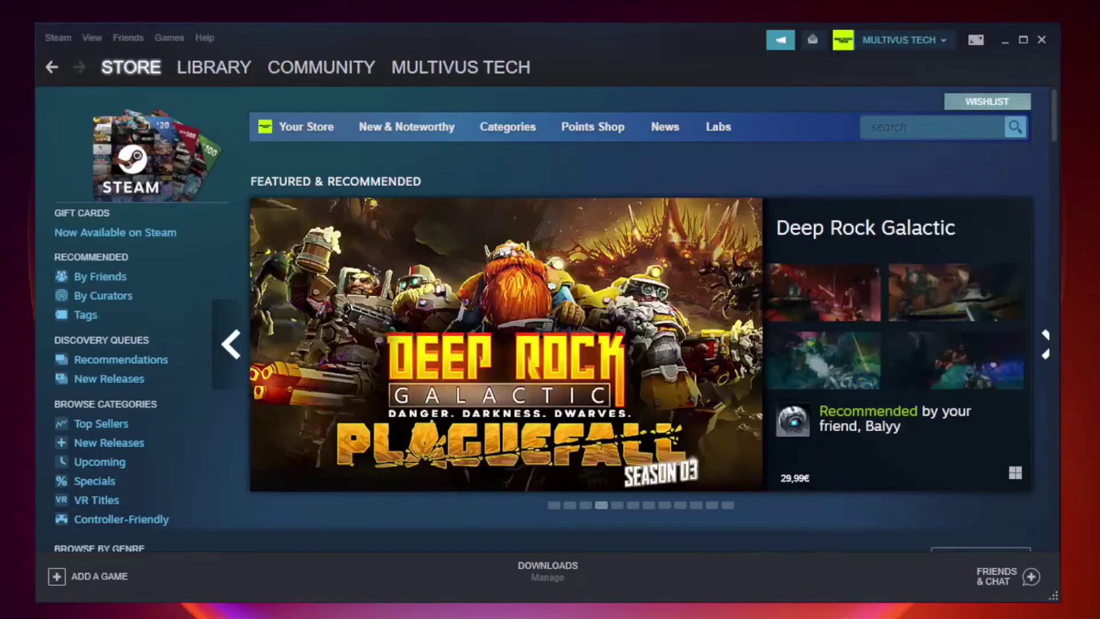
mouse_move(215, 67)
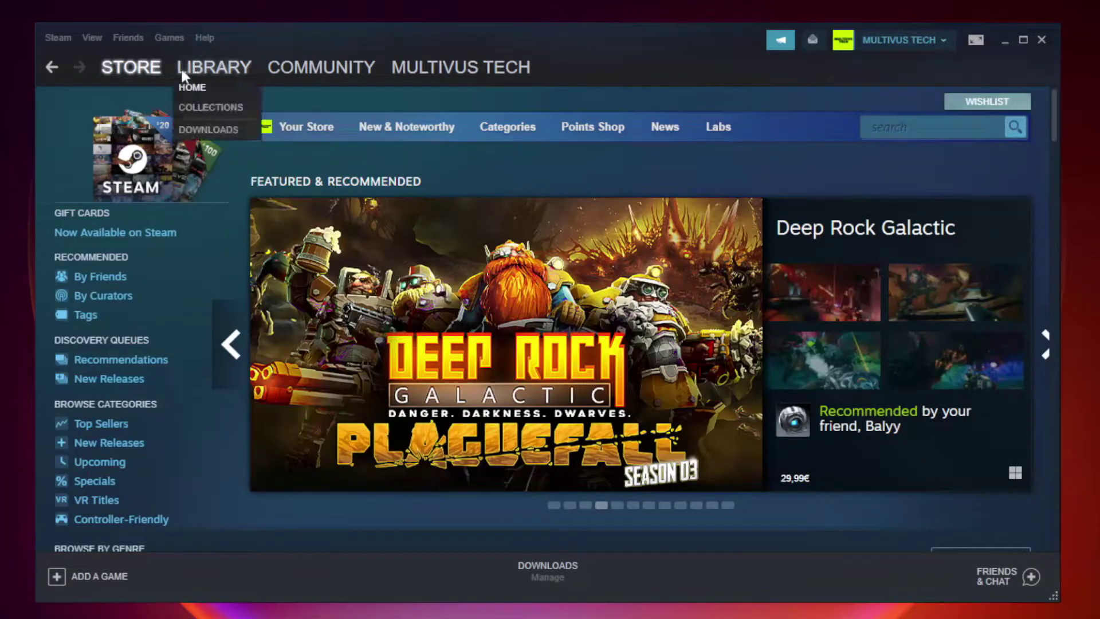
Step: In the Steam Library, bring up Properties for YOUR NOT WORKING GAME under Favorites
left_click(222, 74)
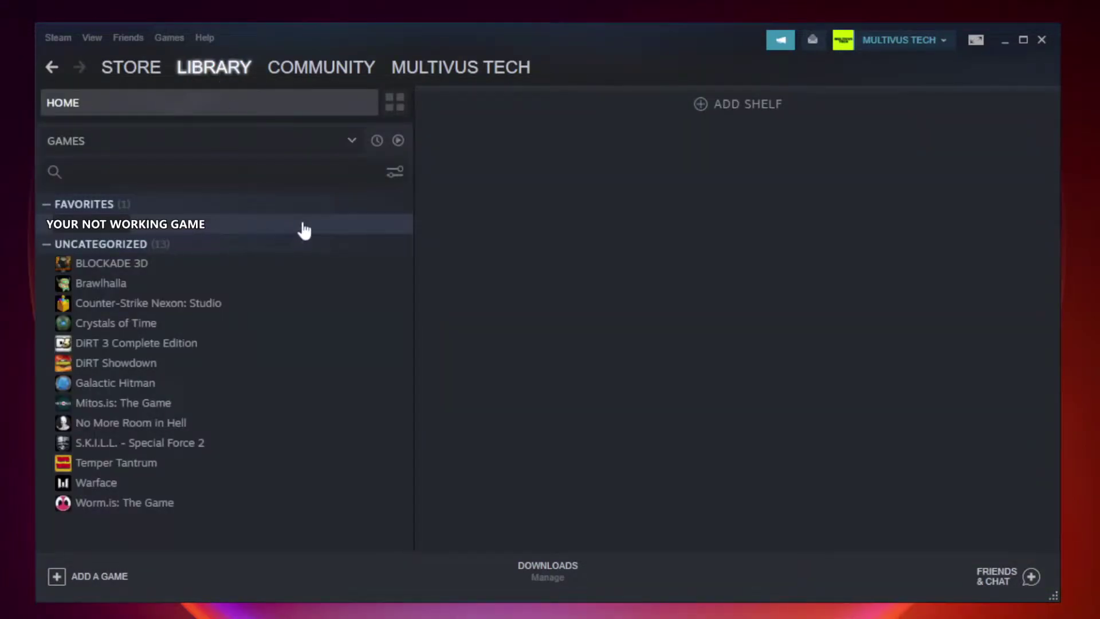
right_click(238, 231)
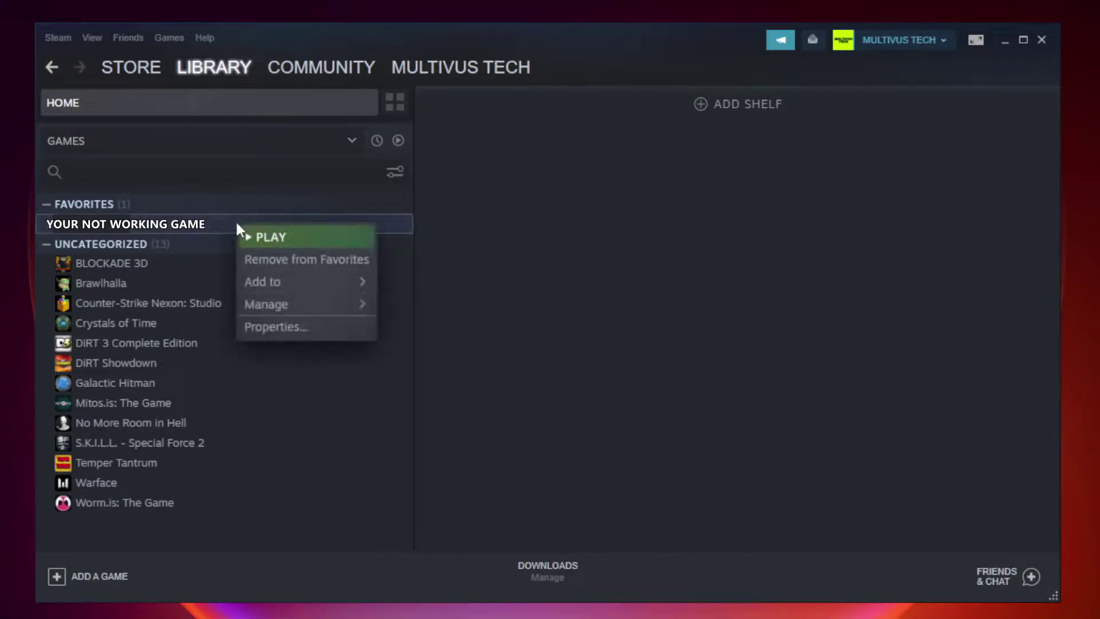
left_click(303, 326)
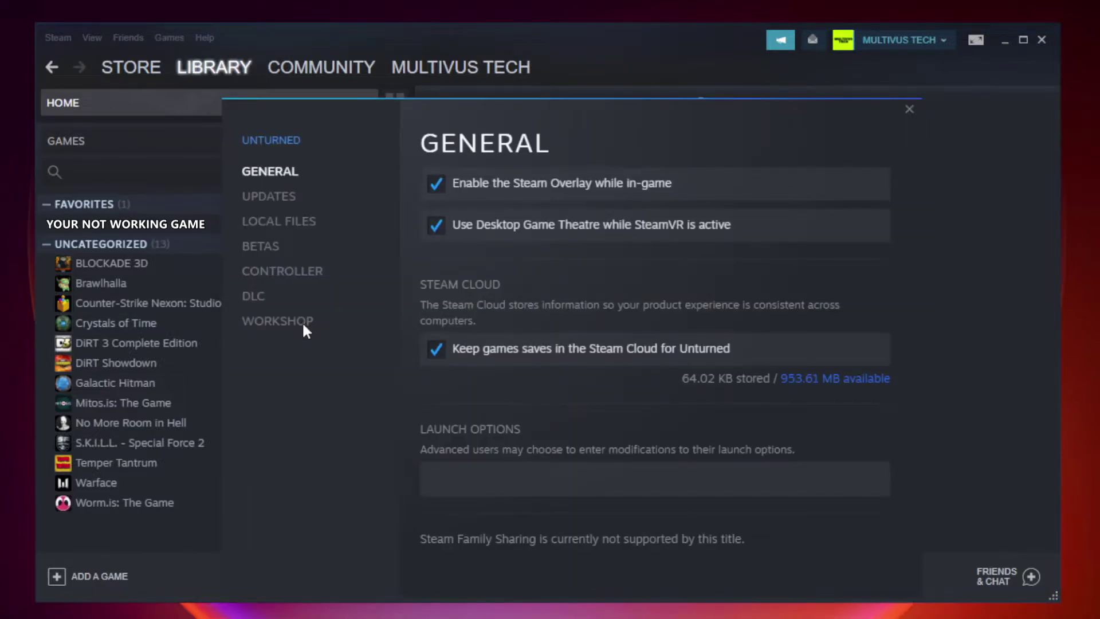
Step: Verify integrity of the game's files from Local Files, then browse to its install folder
left_click(292, 225)
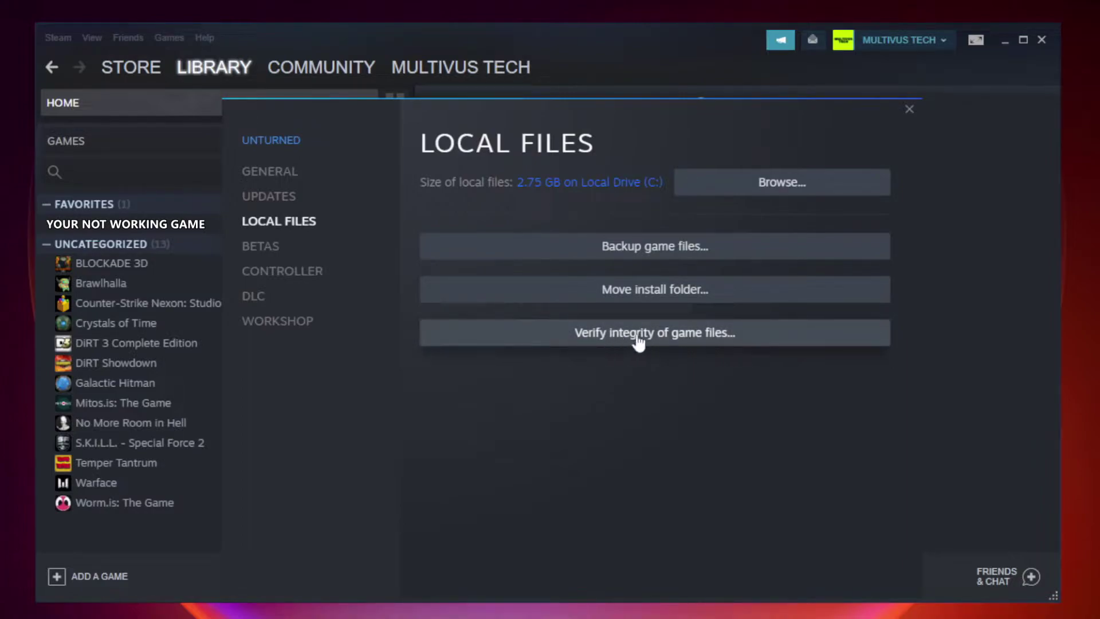
left_click(666, 344)
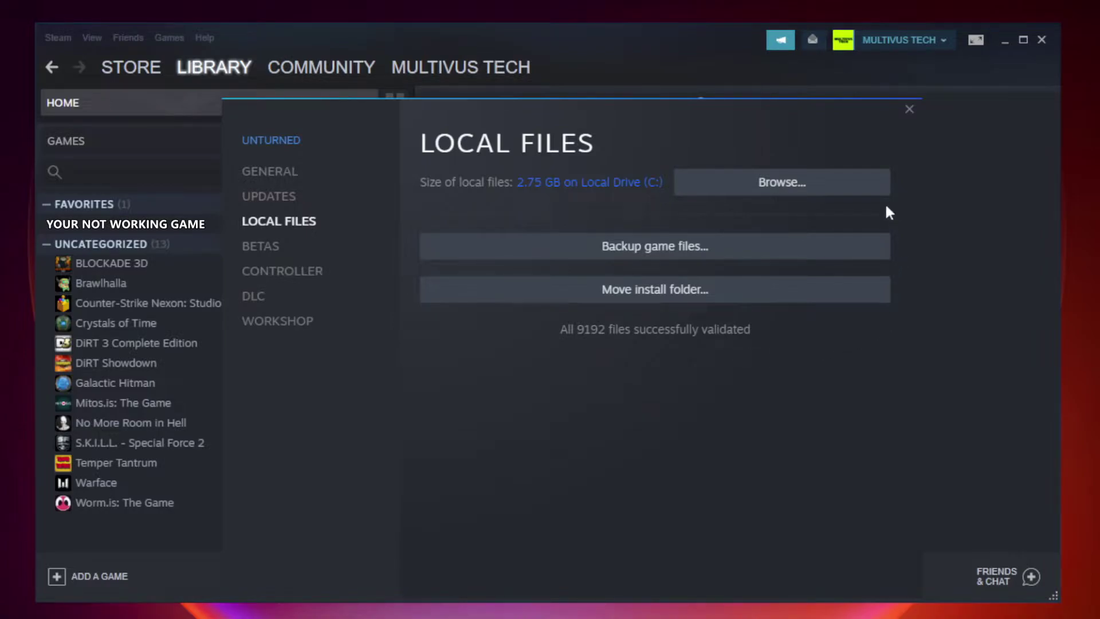
left_click(787, 198)
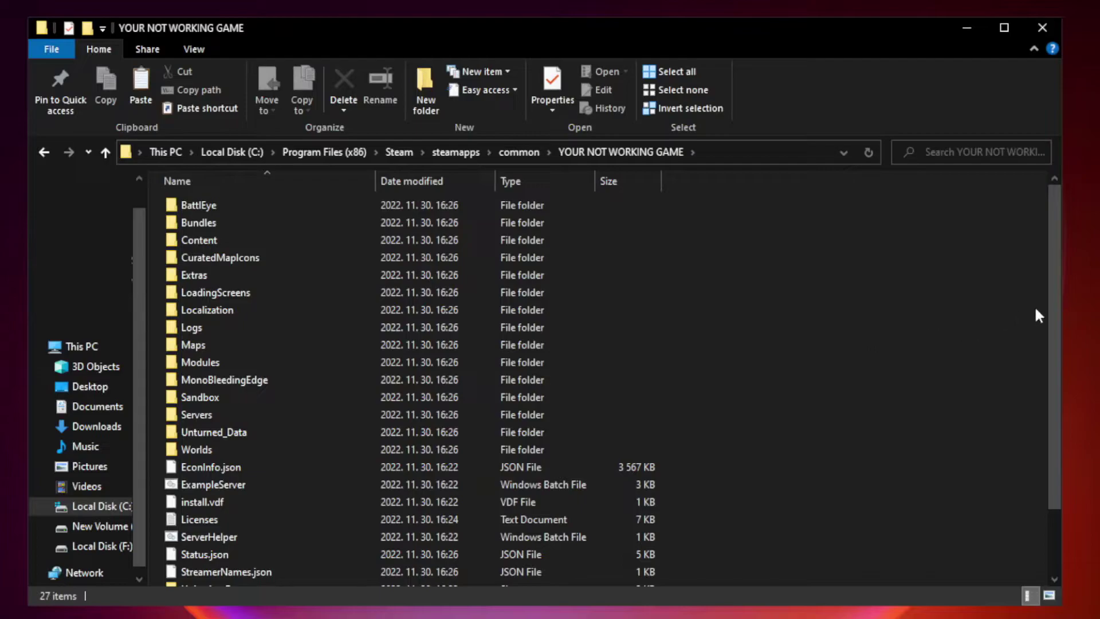
left_click_drag(1055, 300, 1056, 363)
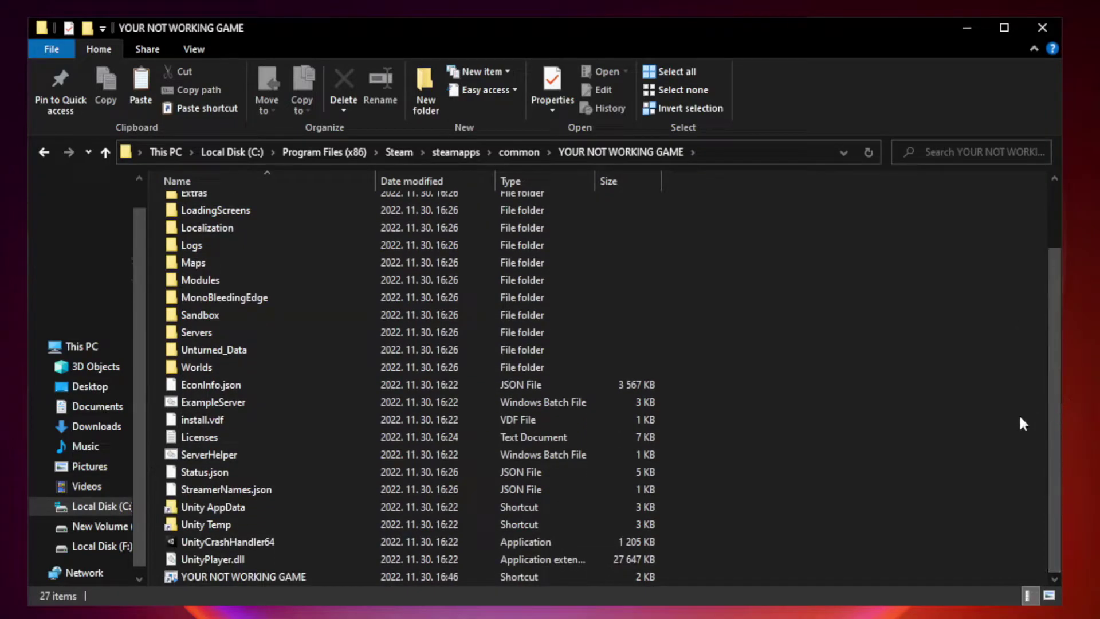
Step: Bring up Properties for the YOUR NOT WORKING GAME shortcut in the install folder
left_click(434, 577)
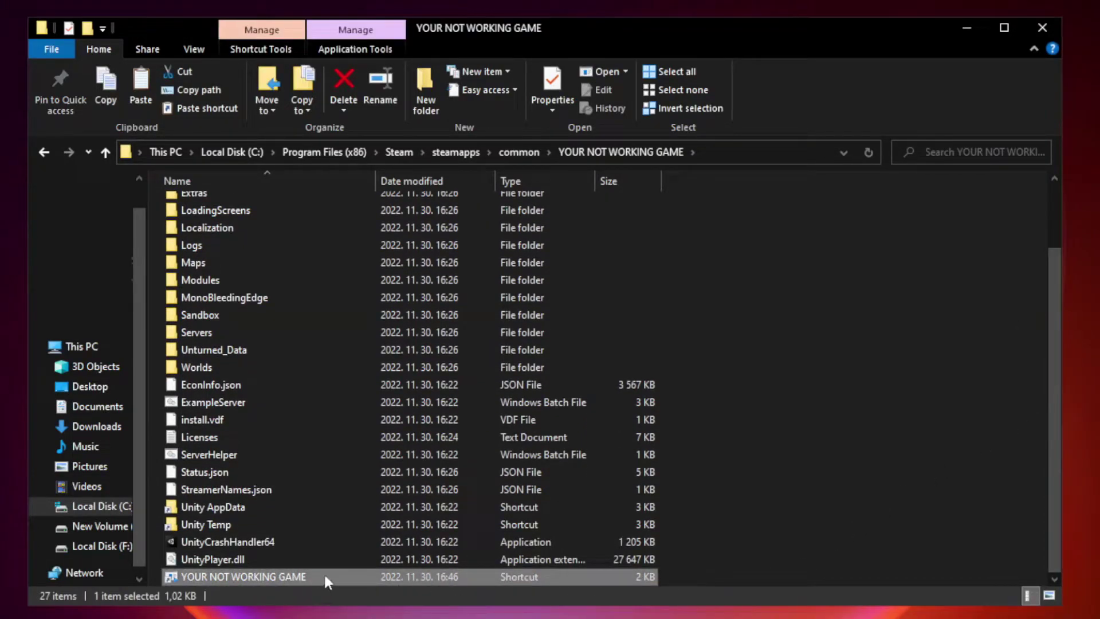
right_click(372, 578)
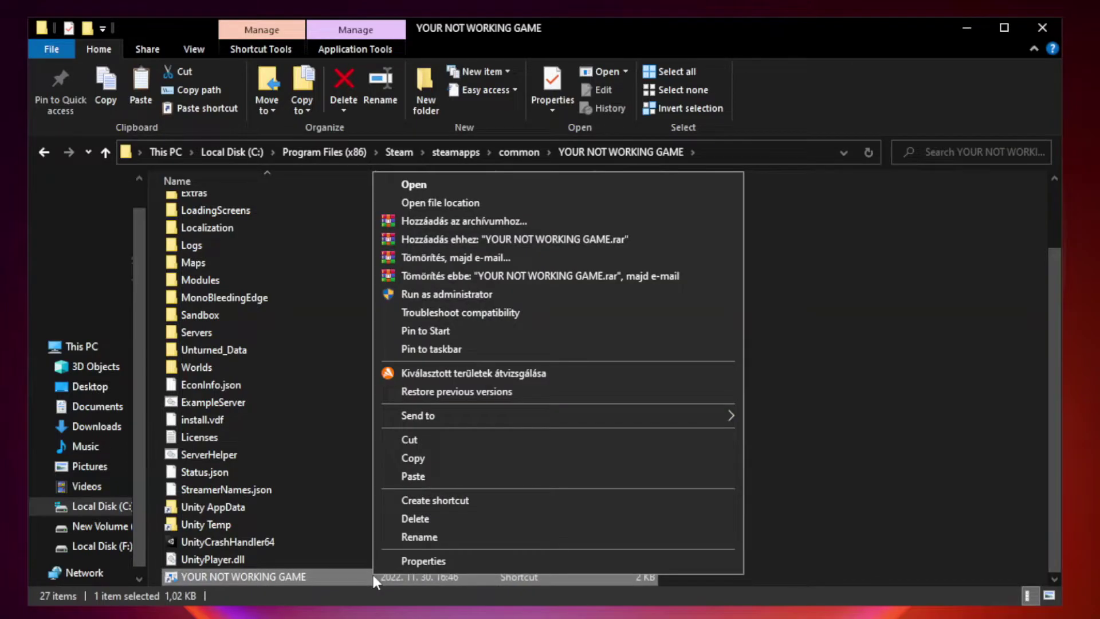
left_click(553, 561)
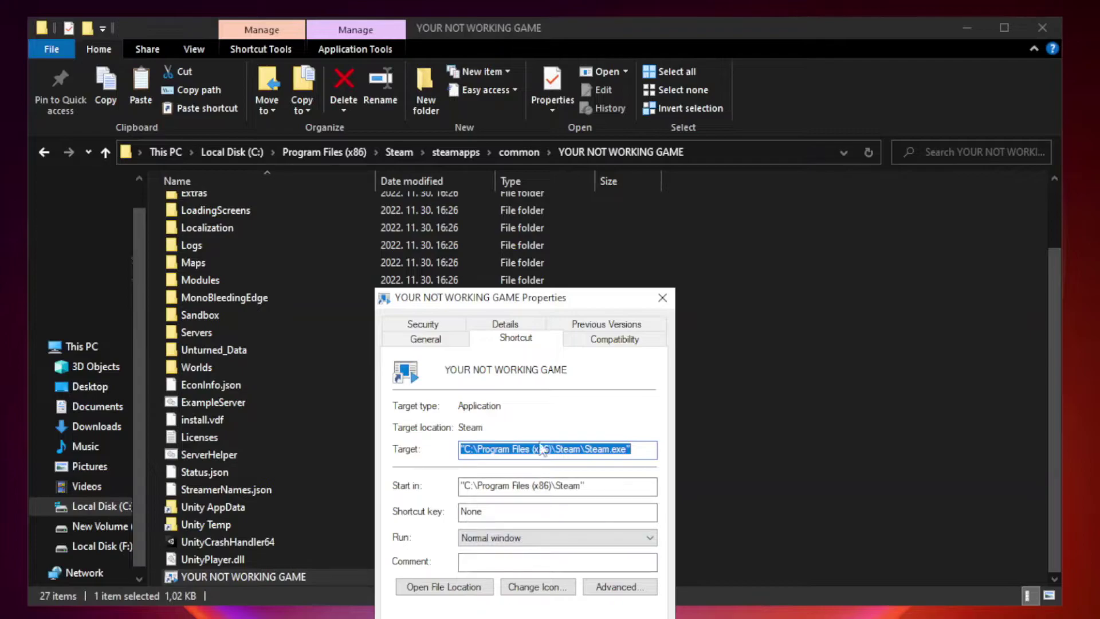
Step: Enable Windows 8 compatibility mode for the shortcut under Compatibility
left_click_drag(548, 312, 550, 131)
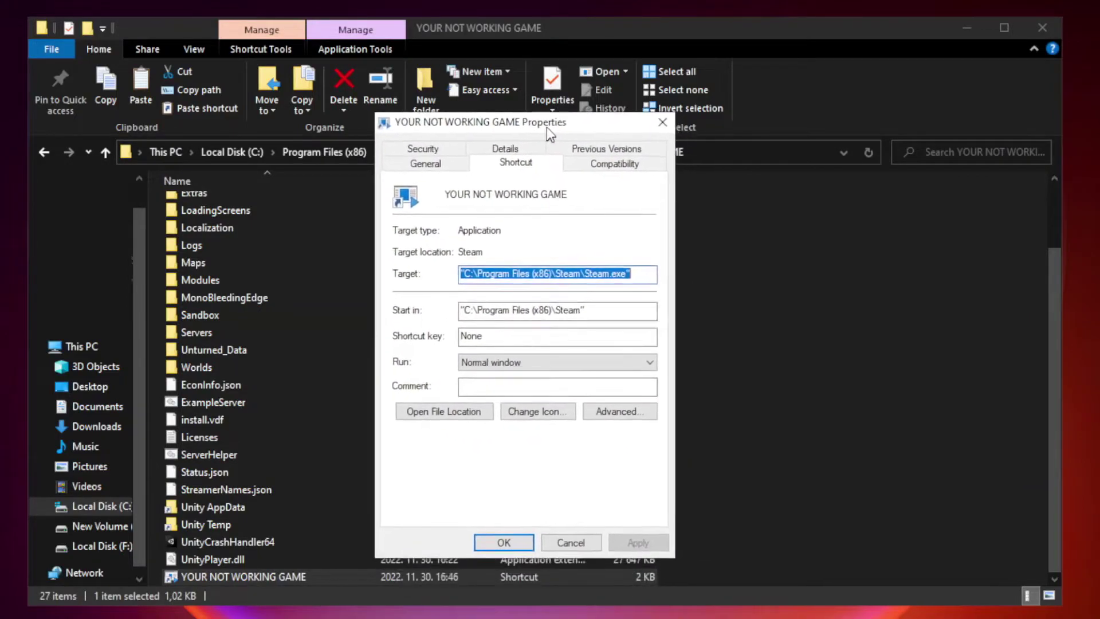
left_click(608, 167)
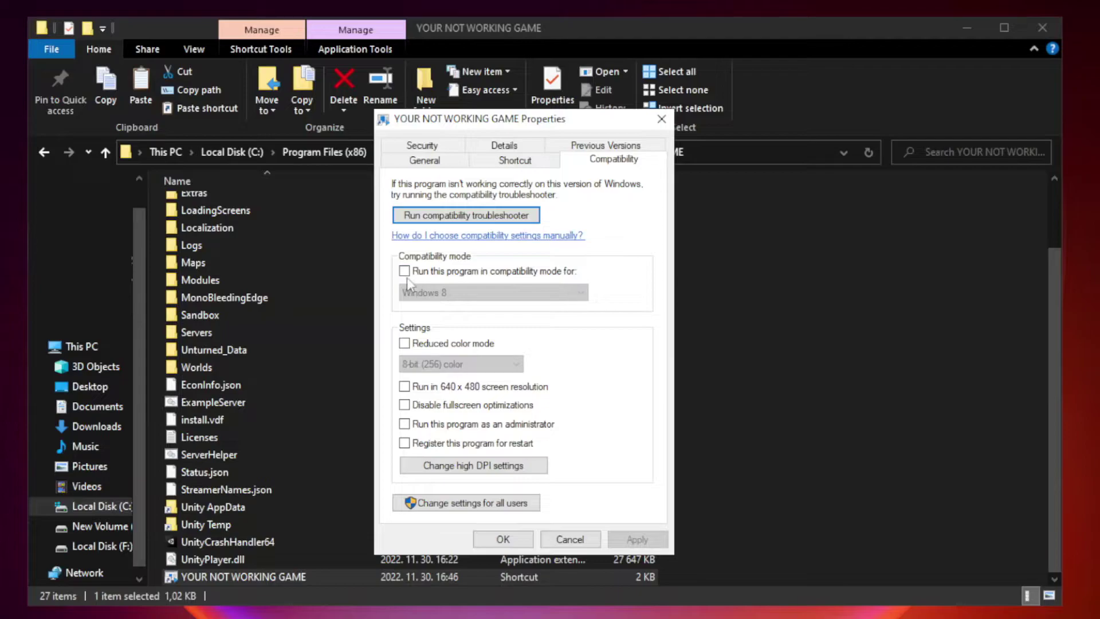
left_click(437, 274)
left_click(470, 292)
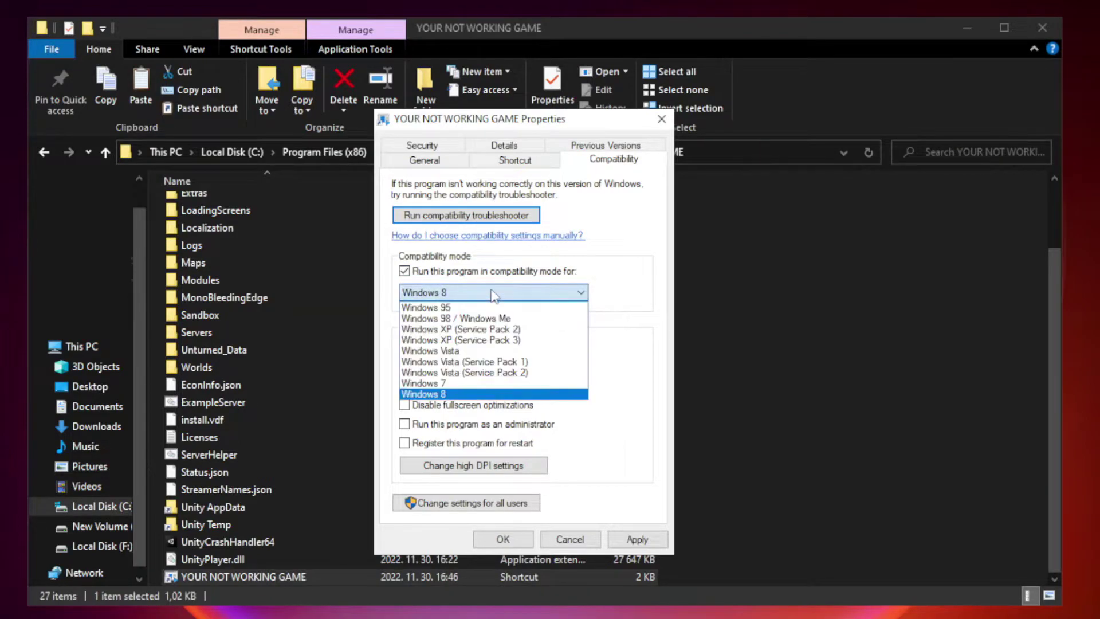
left_click(465, 394)
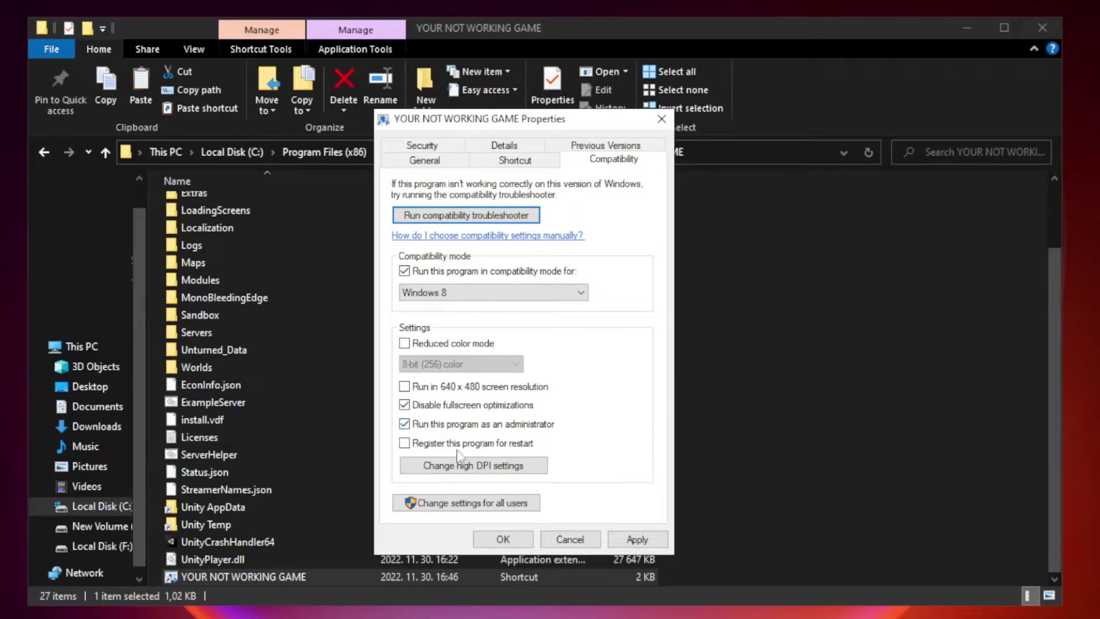
Step: Apply the compatibility settings and confirm with OK
left_click(636, 539)
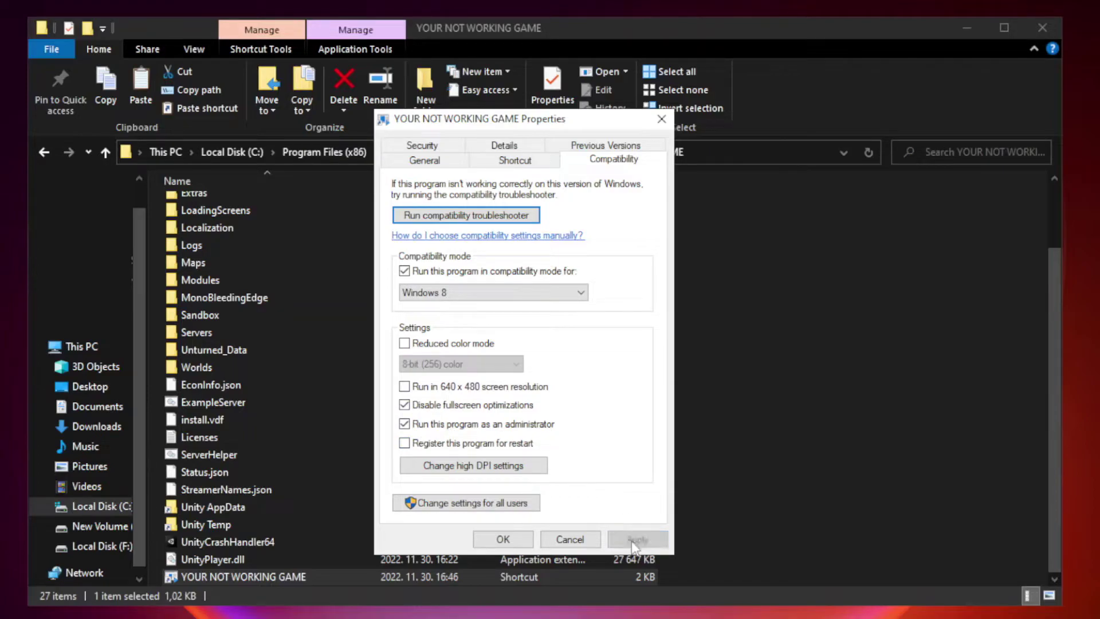
left_click(503, 540)
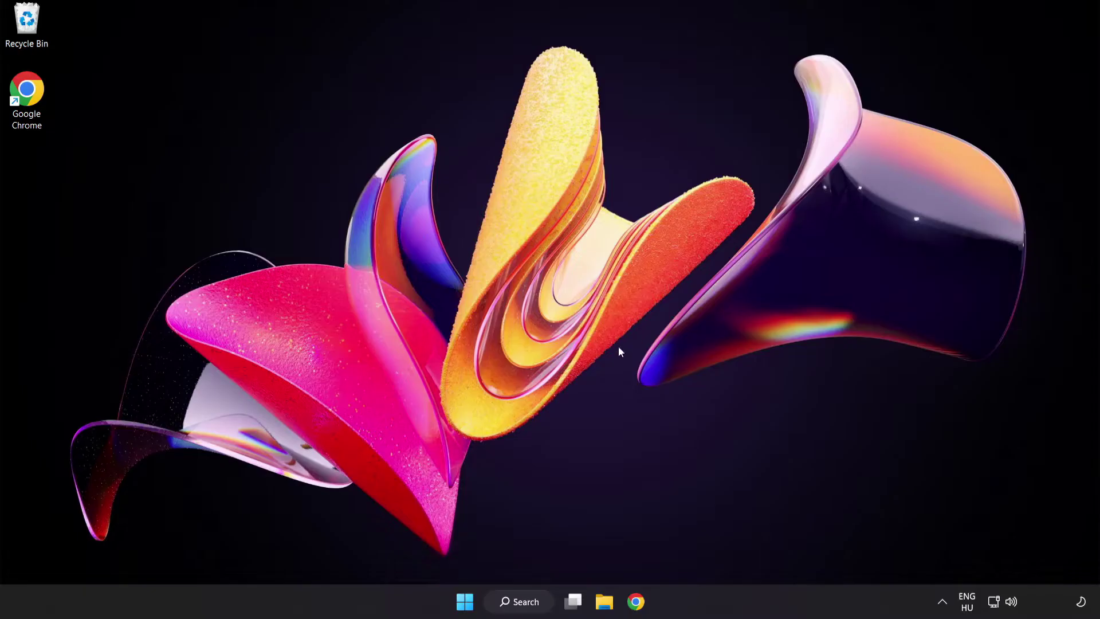
Step: Launch Task Manager from the Start button's right-click menu
right_click(468, 606)
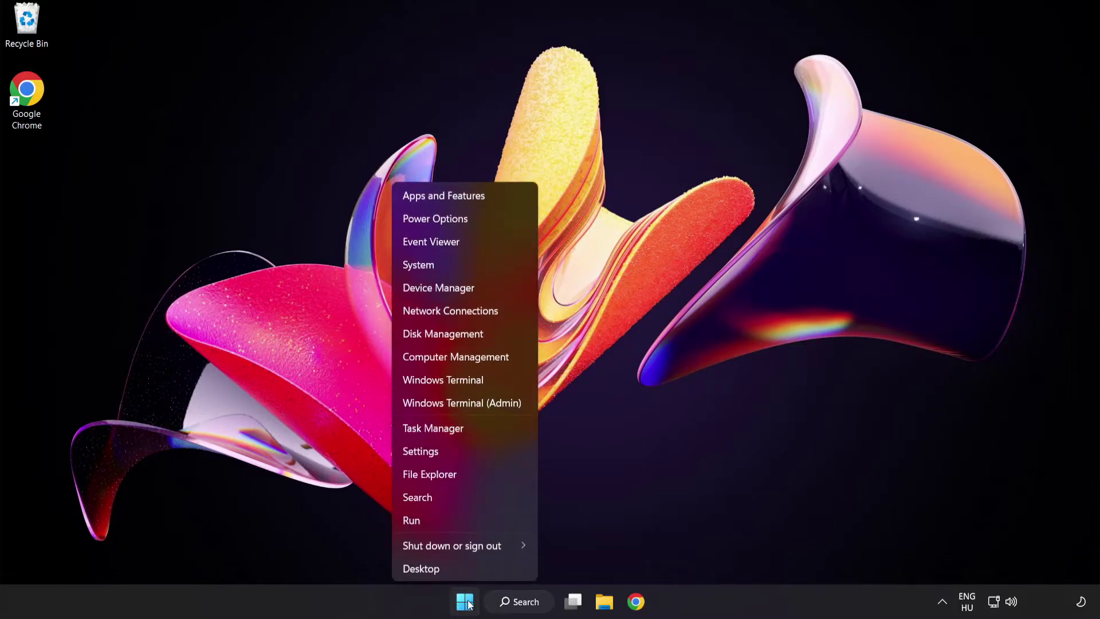
left_click(476, 428)
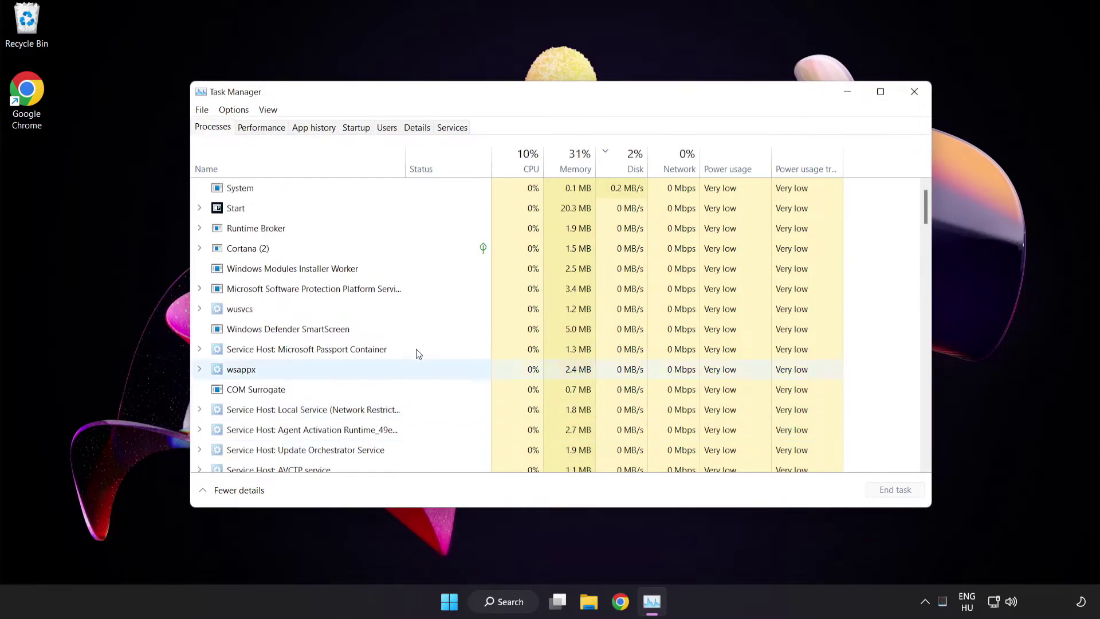
Step: Disable Cortana, Phone Link, Terminal and Windows Security notification icon at startup, then close Task Manager
left_click(356, 127)
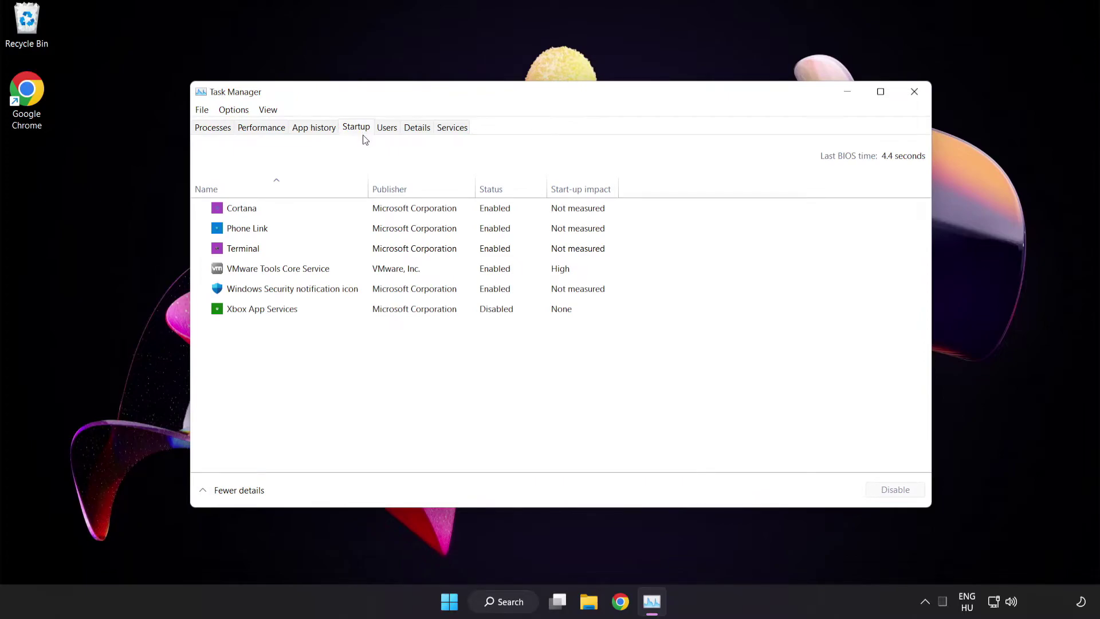
left_click(364, 215)
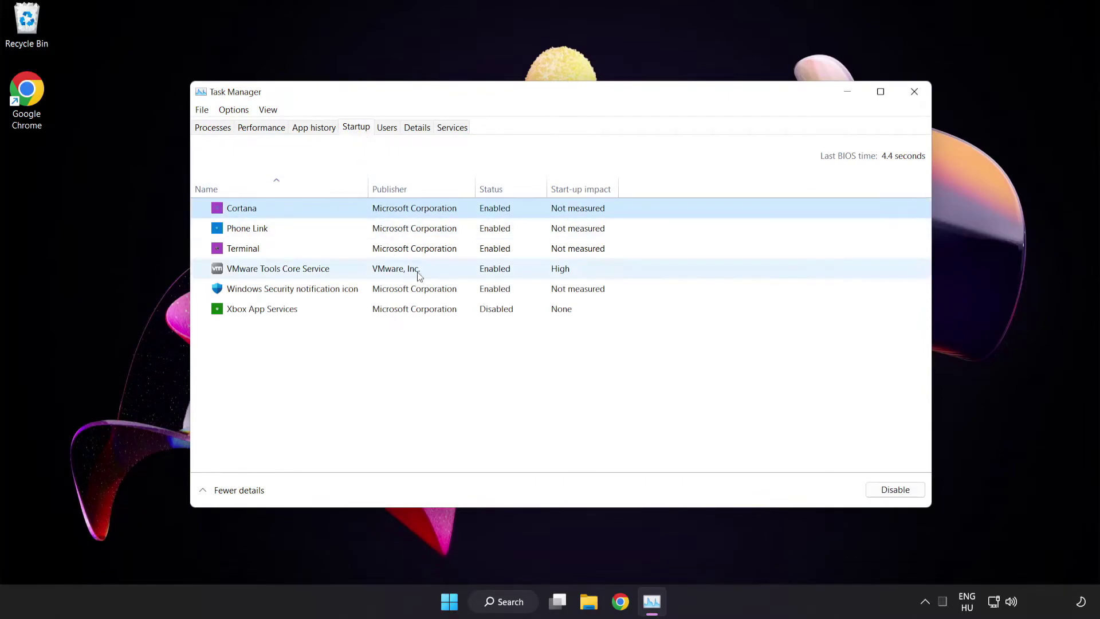
left_click(901, 496)
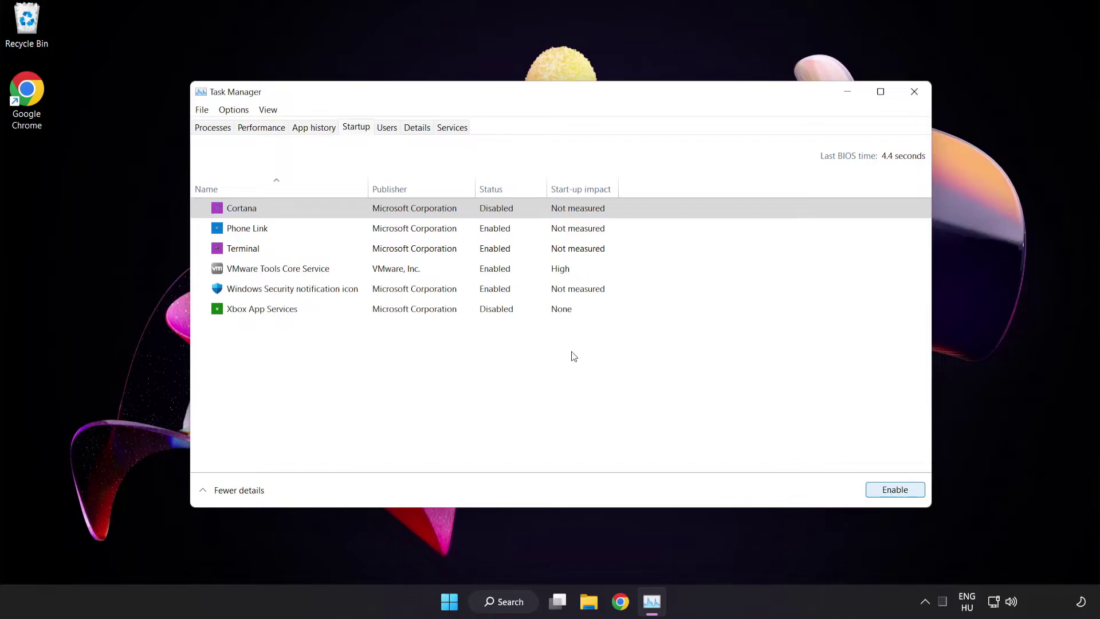
left_click(342, 227)
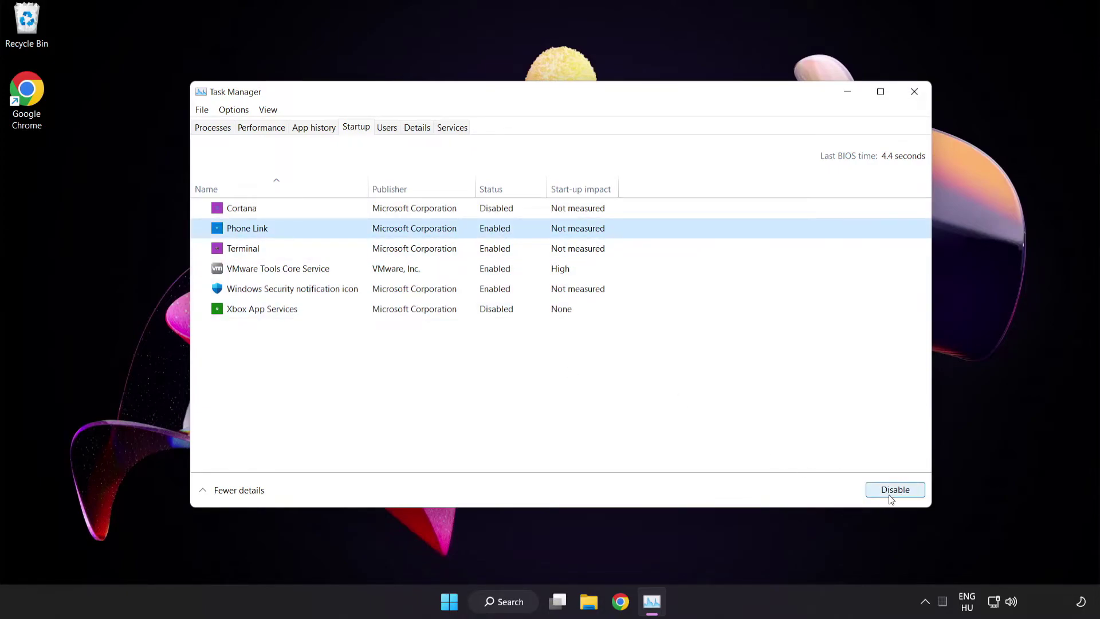
left_click(891, 493)
left_click(351, 250)
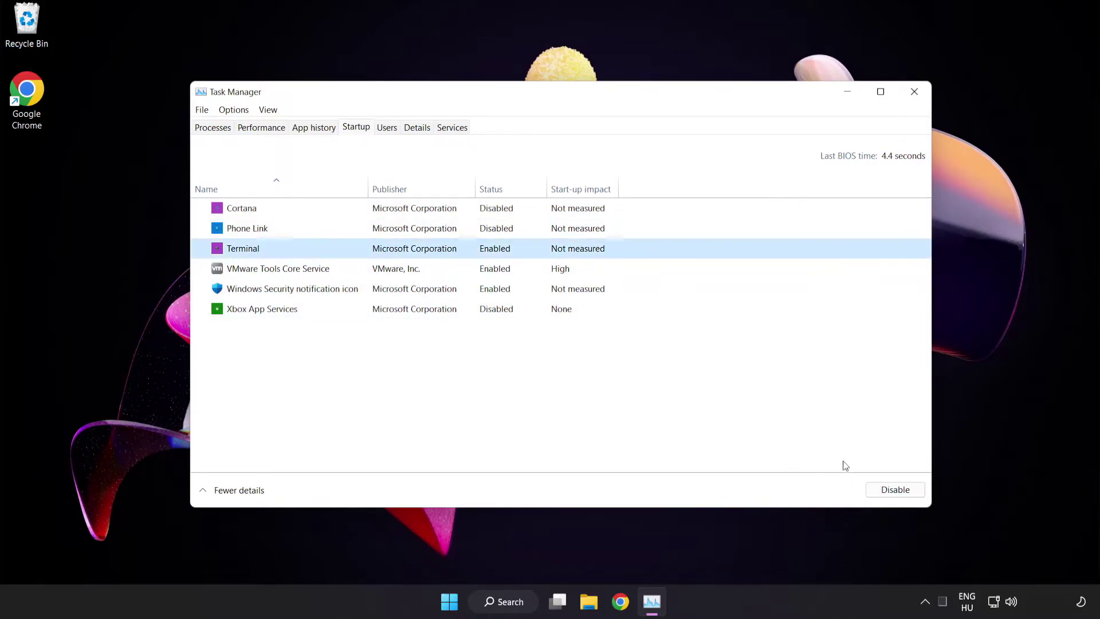
left_click(894, 490)
left_click(309, 290)
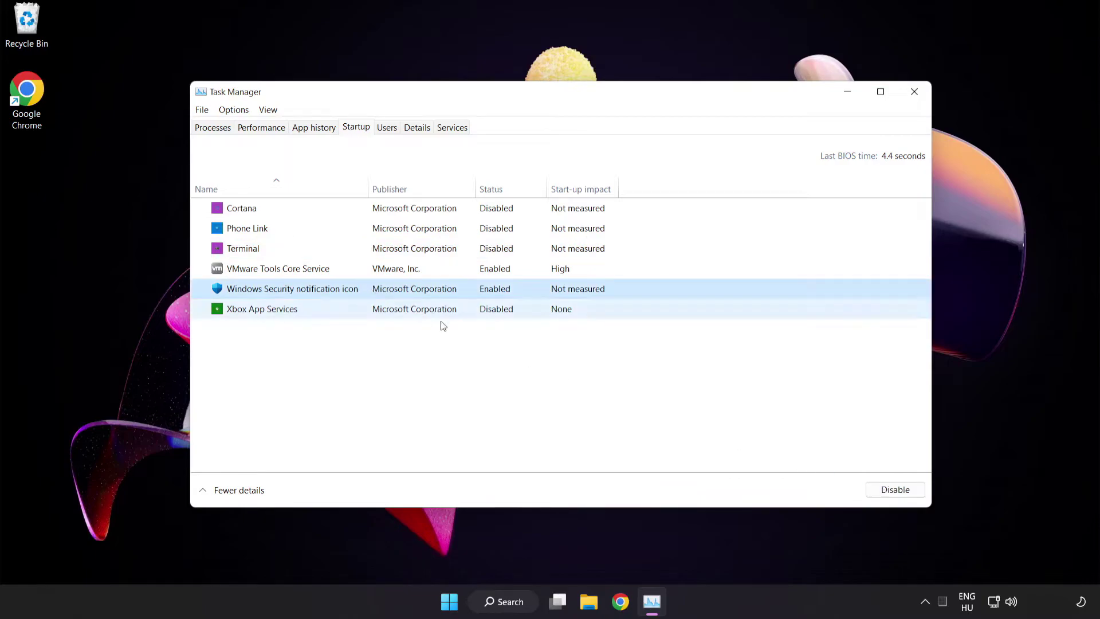
left_click(890, 492)
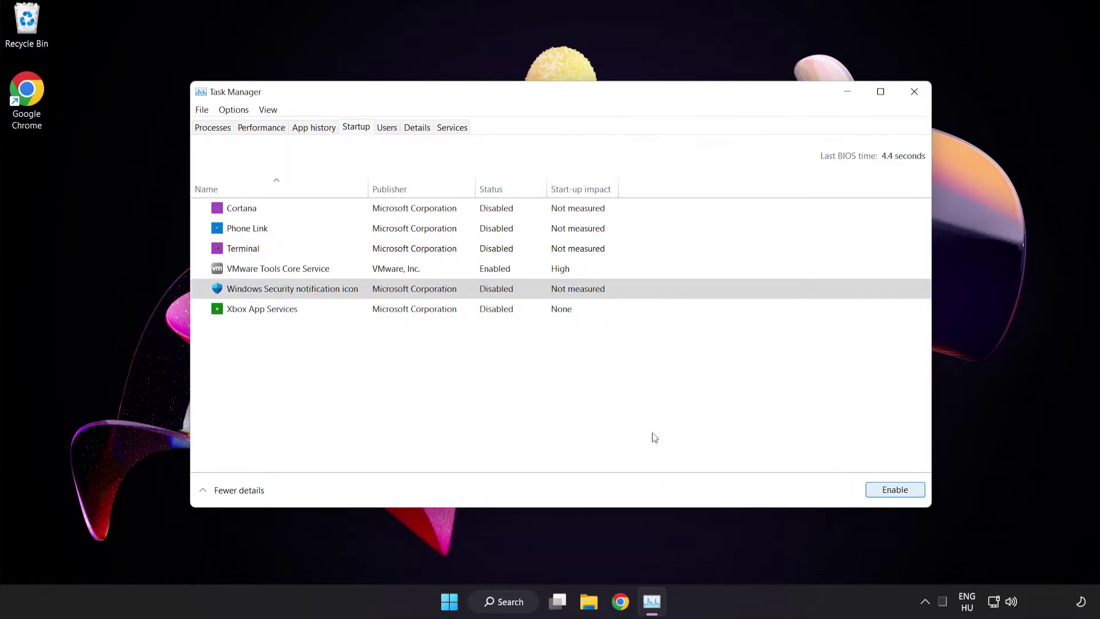
left_click(913, 91)
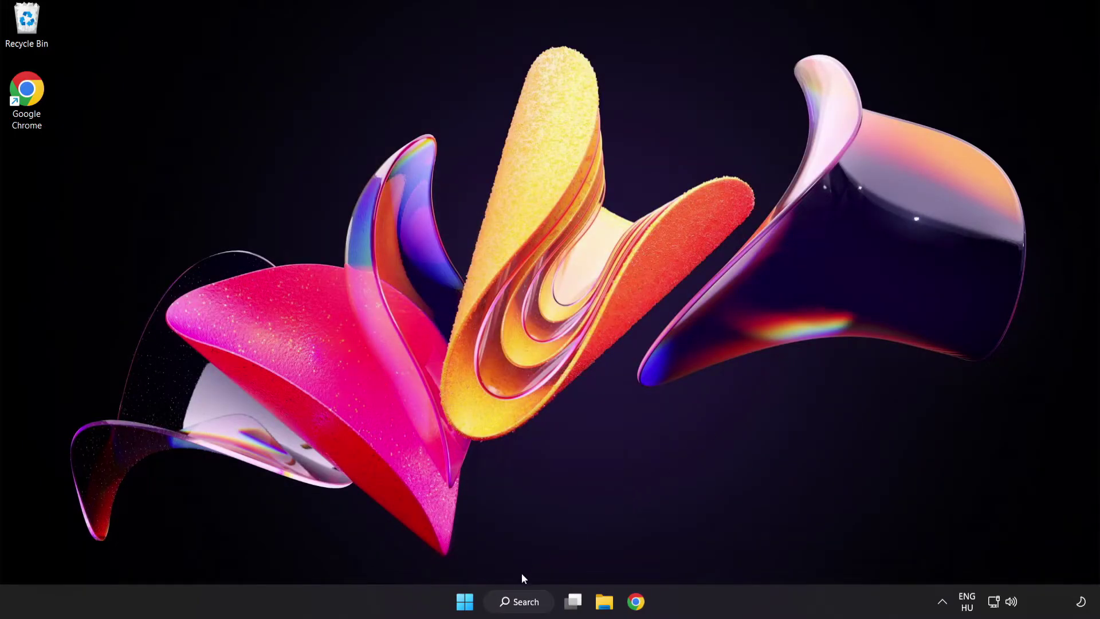
Step: Launch Command Prompt as administrator from Windows Search (cmd)
left_click(522, 604)
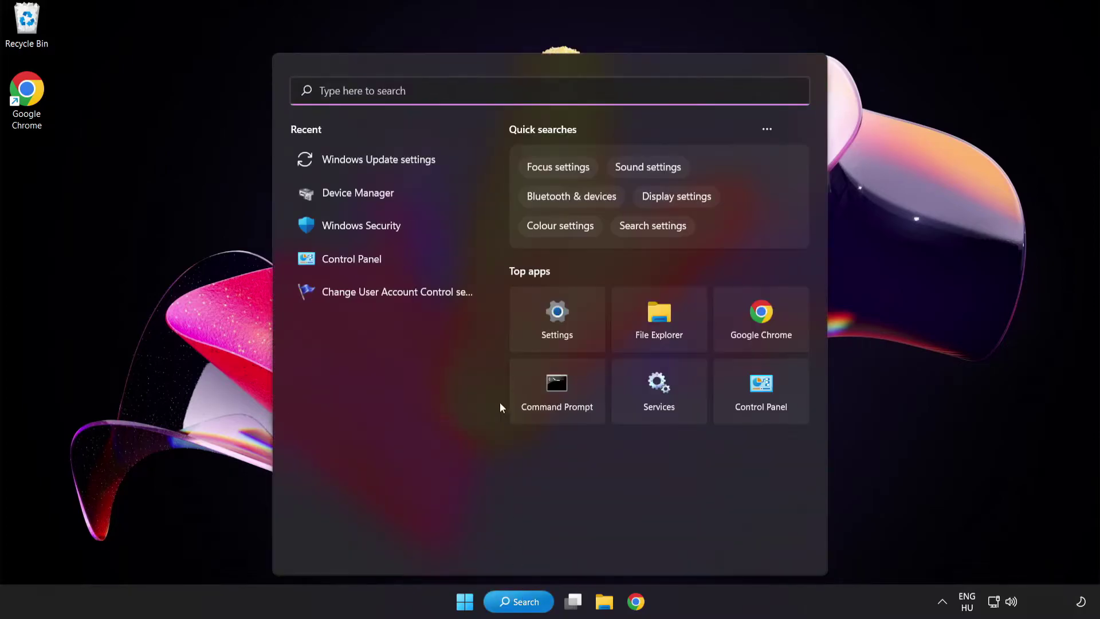
type("cm")
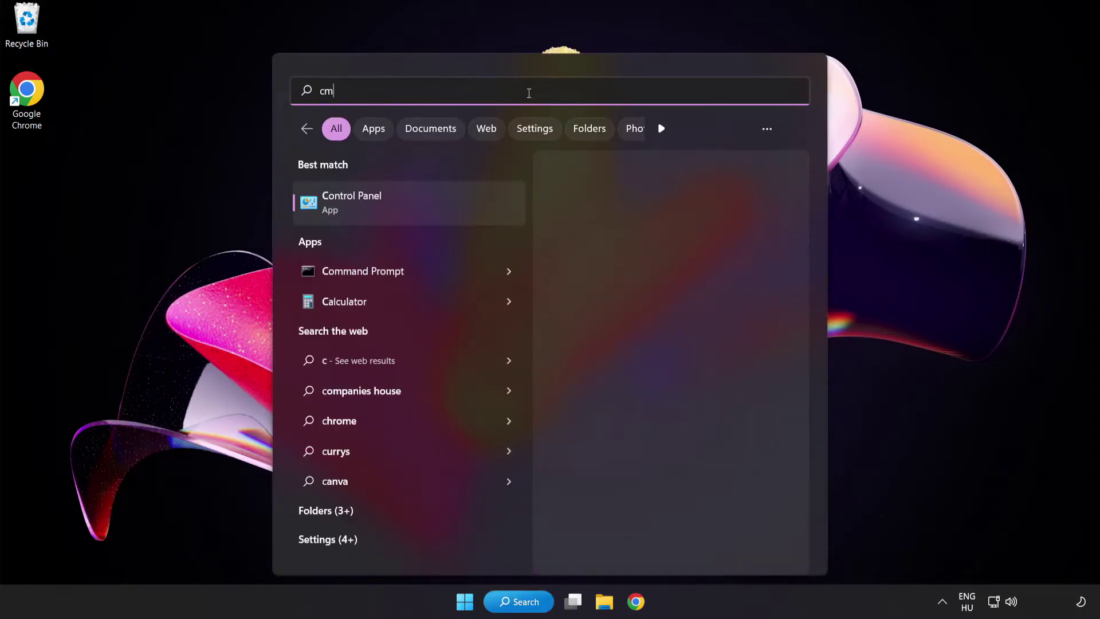
type("d")
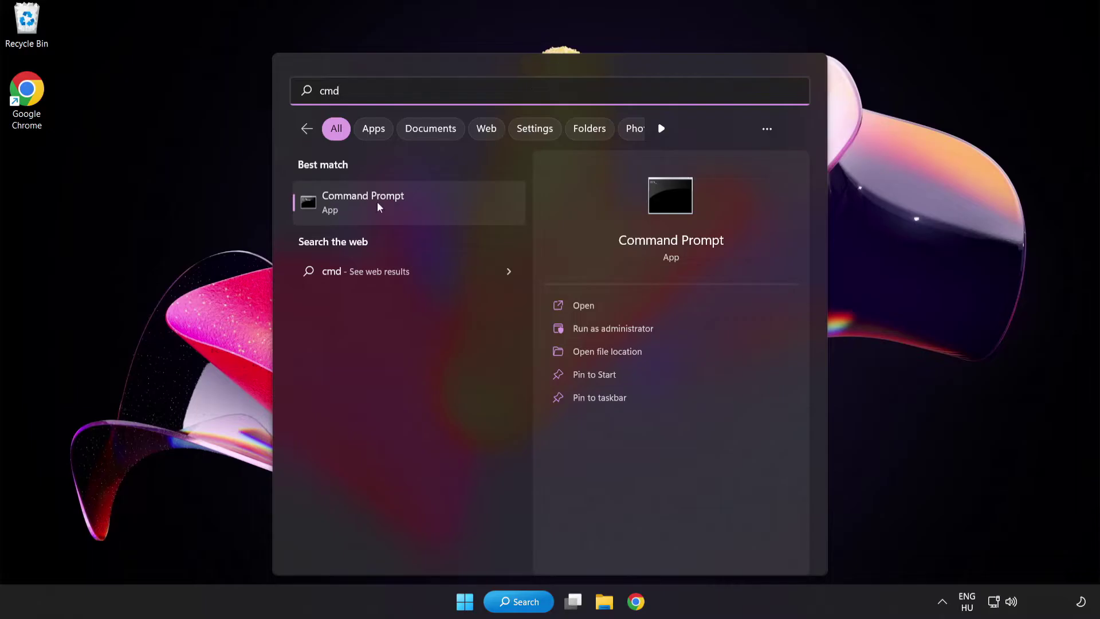
right_click(412, 211)
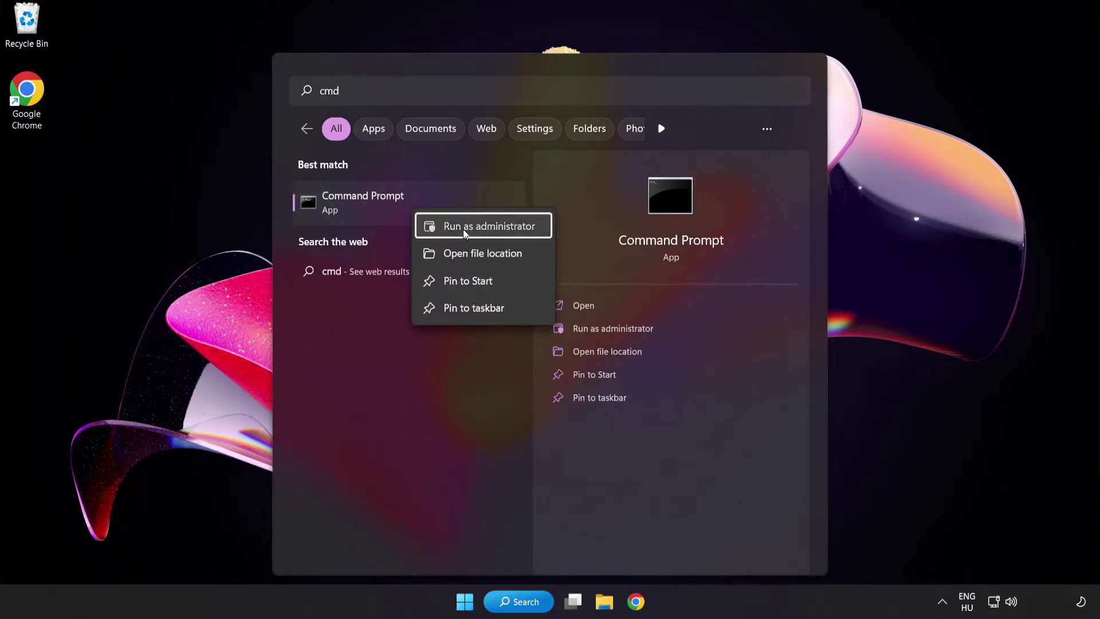
left_click(464, 228)
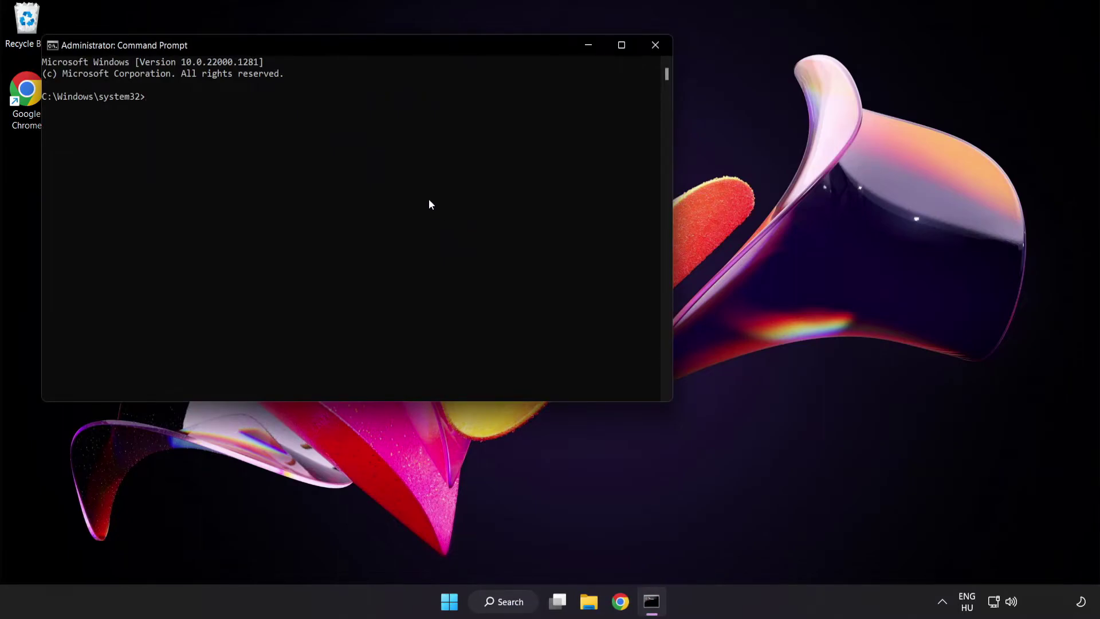
Step: Run sfc /scannow to completion with no violations found, then close Command Prompt
left_click_drag(315, 47, 478, 111)
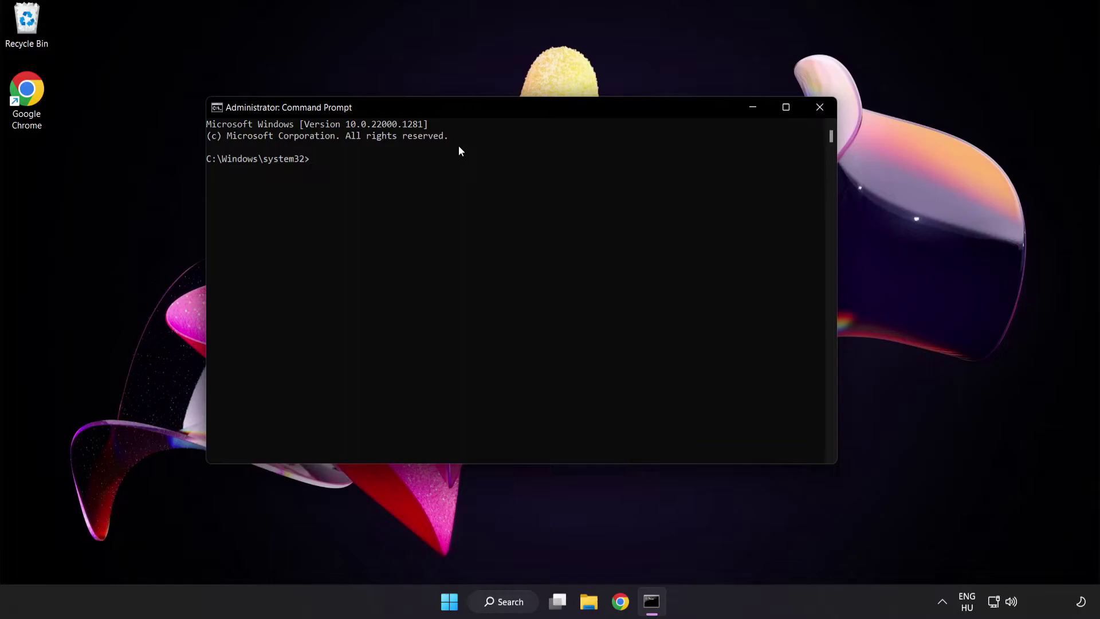
type("sfc /")
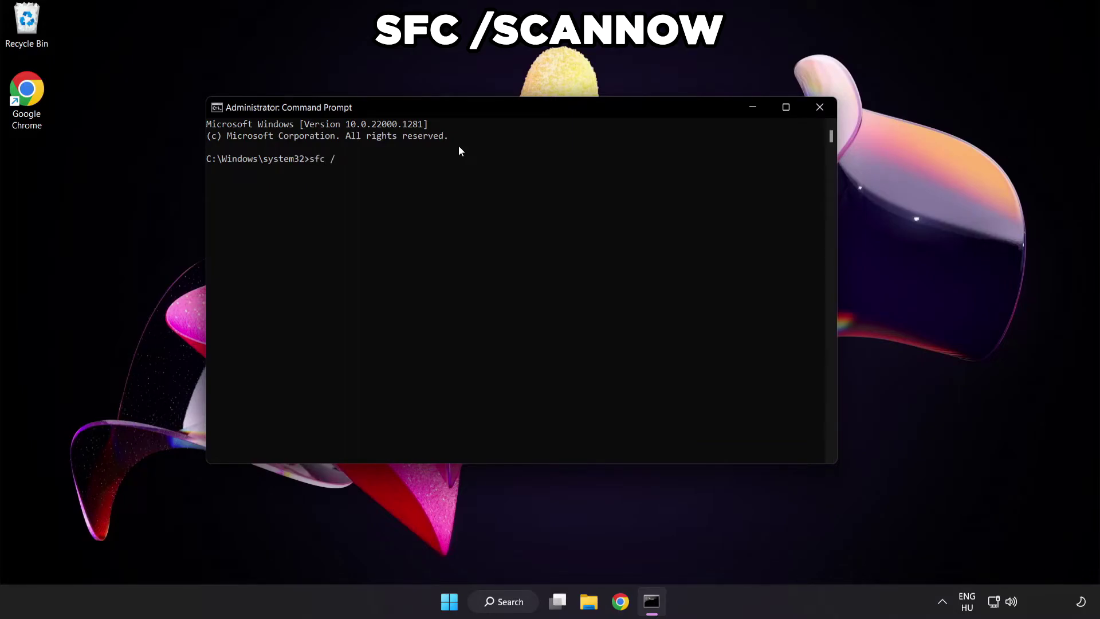
type("scannow")
key("Return")
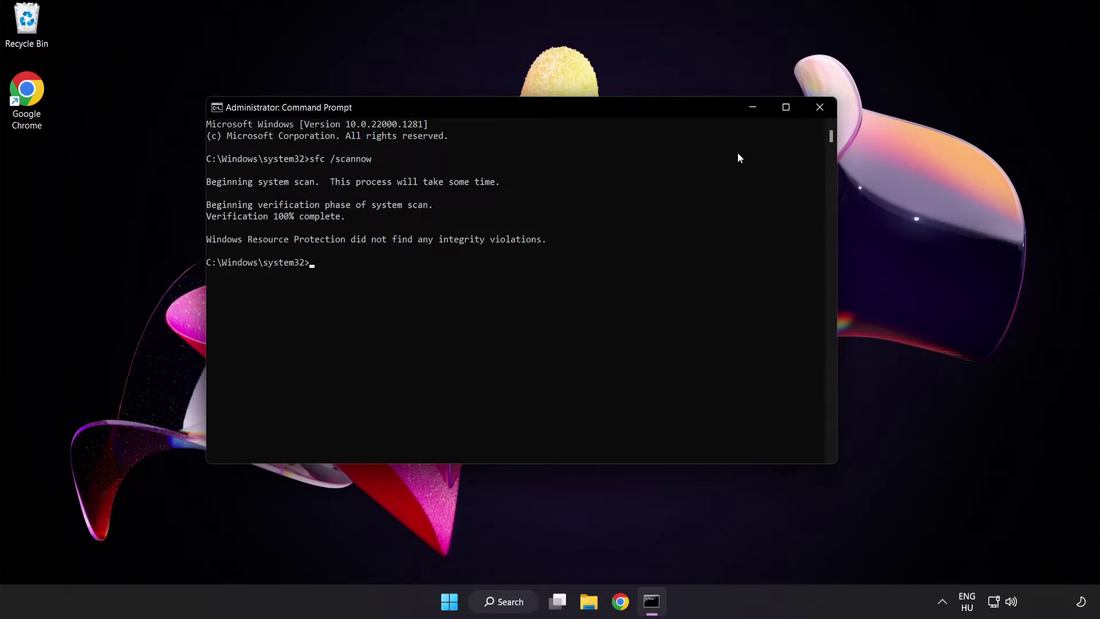
left_click(819, 109)
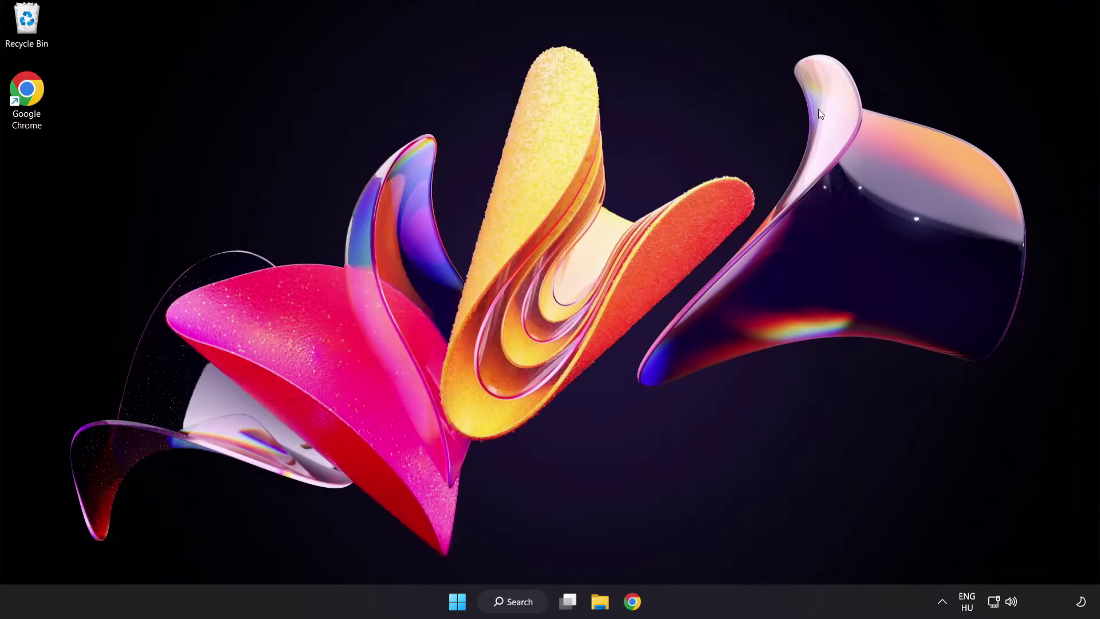
Step: Glance at the Start power options, then search Windows for 'security'
left_click(464, 601)
left_click(728, 553)
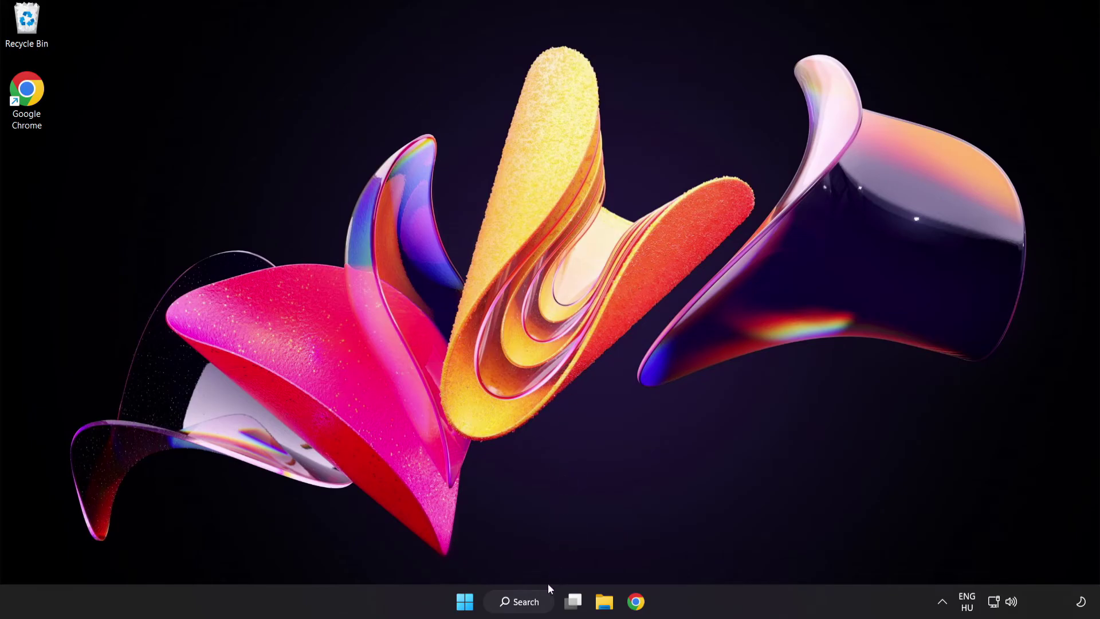
left_click(522, 601)
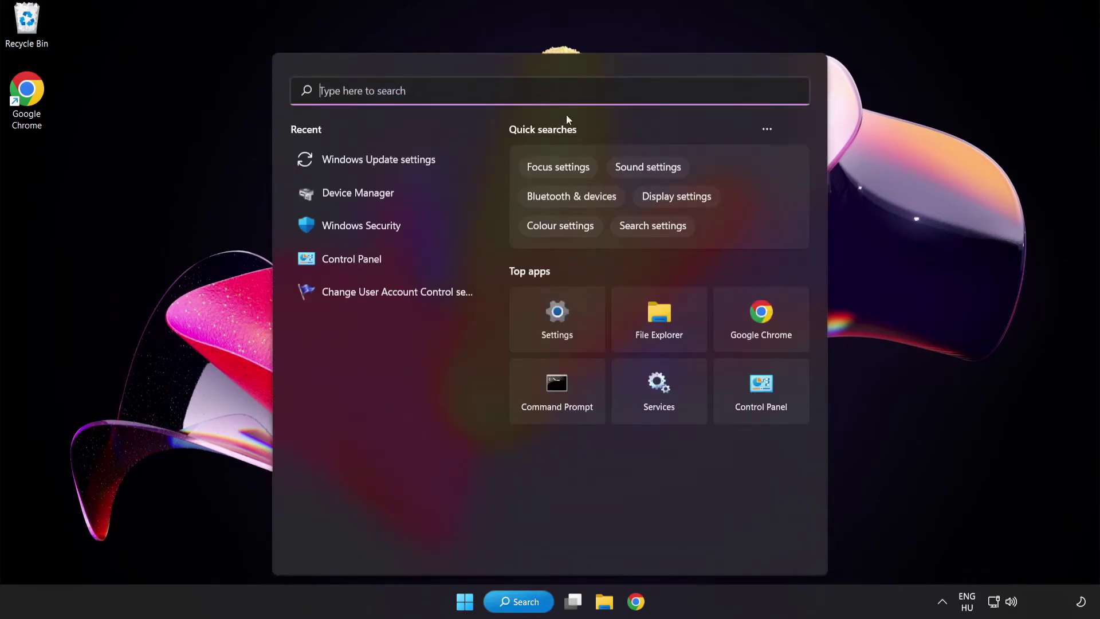
type("securi")
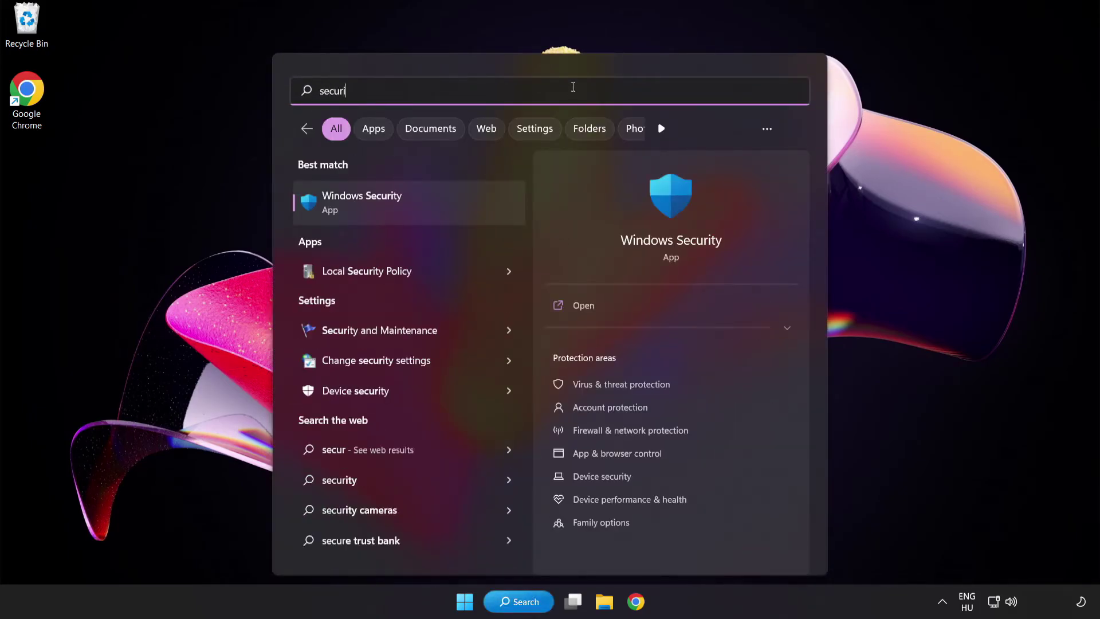
type("ty")
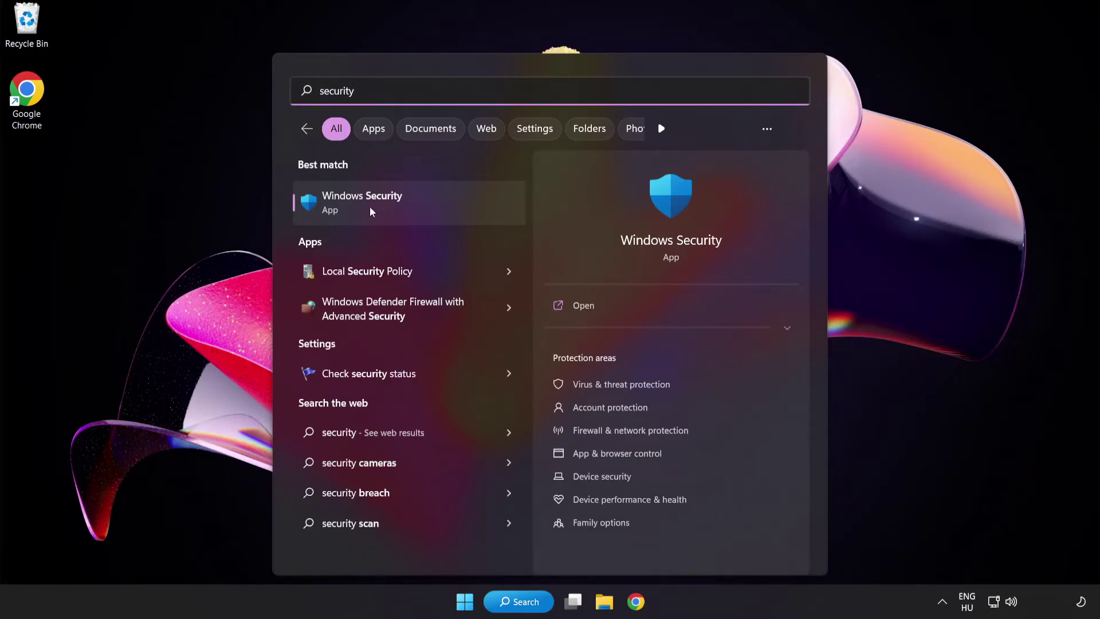
Step: In Windows Security, go through Virus & threat protection settings to the Defender exclusions list
left_click(415, 206)
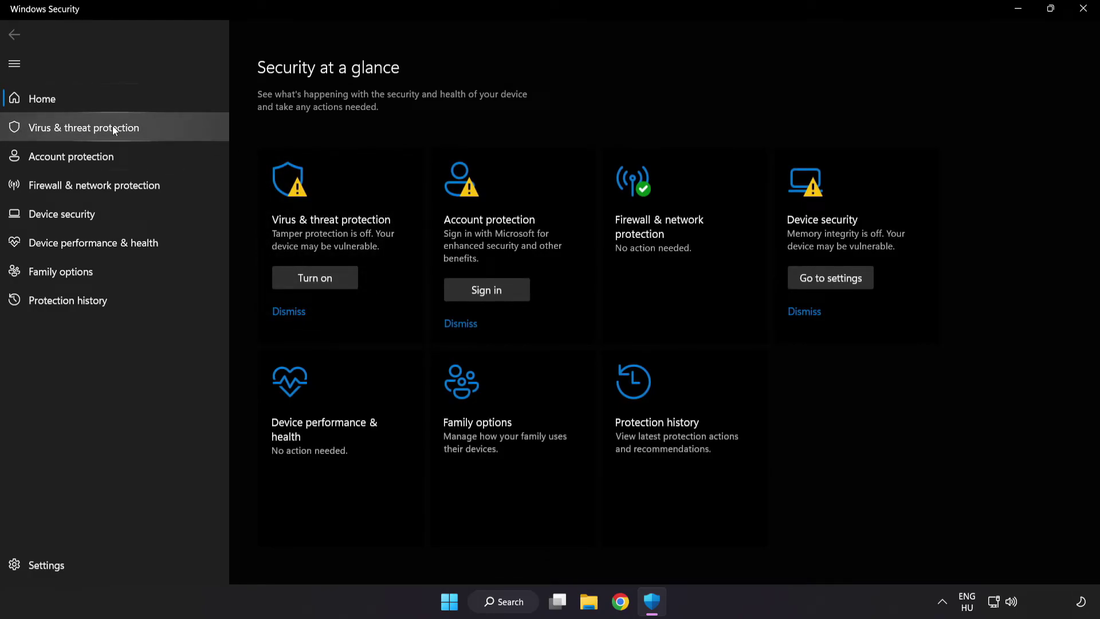
left_click(168, 126)
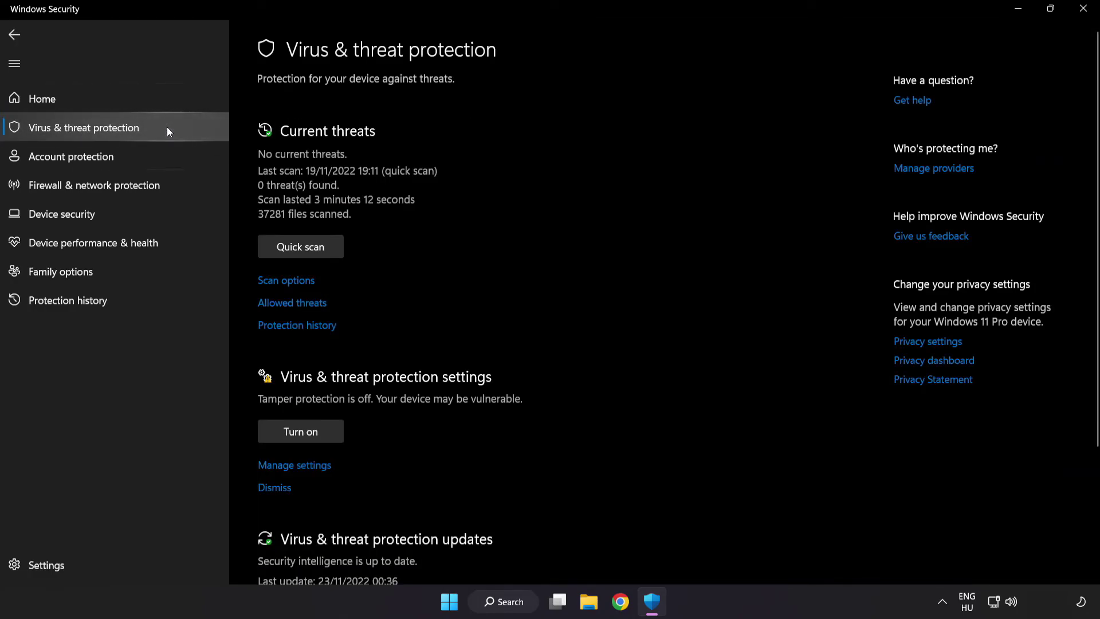
scroll(696, 169, "down", 3)
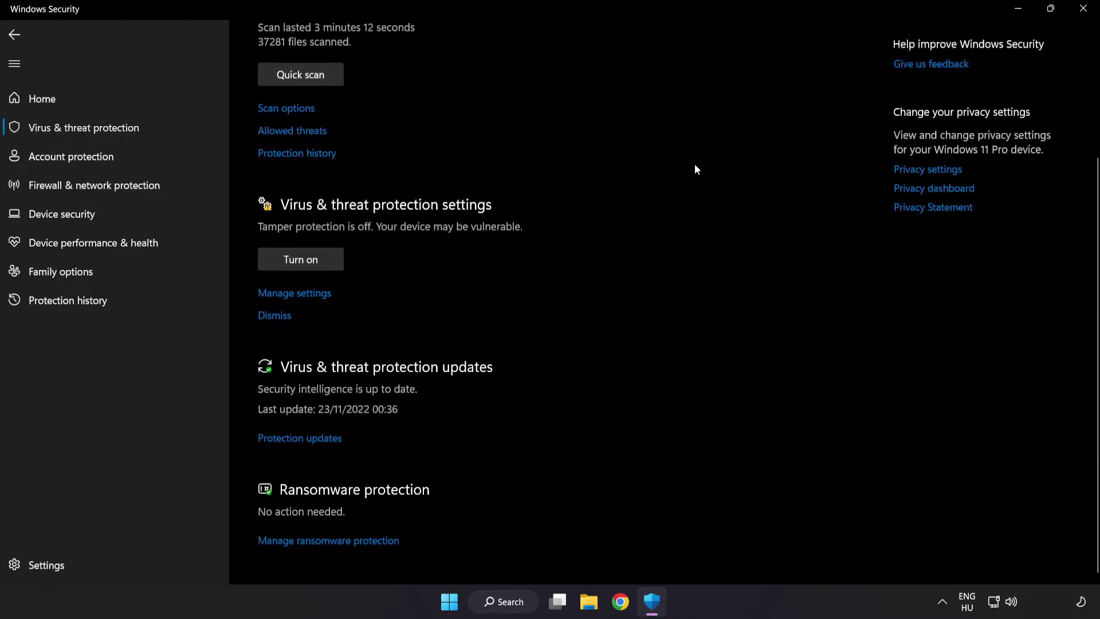
left_click(301, 294)
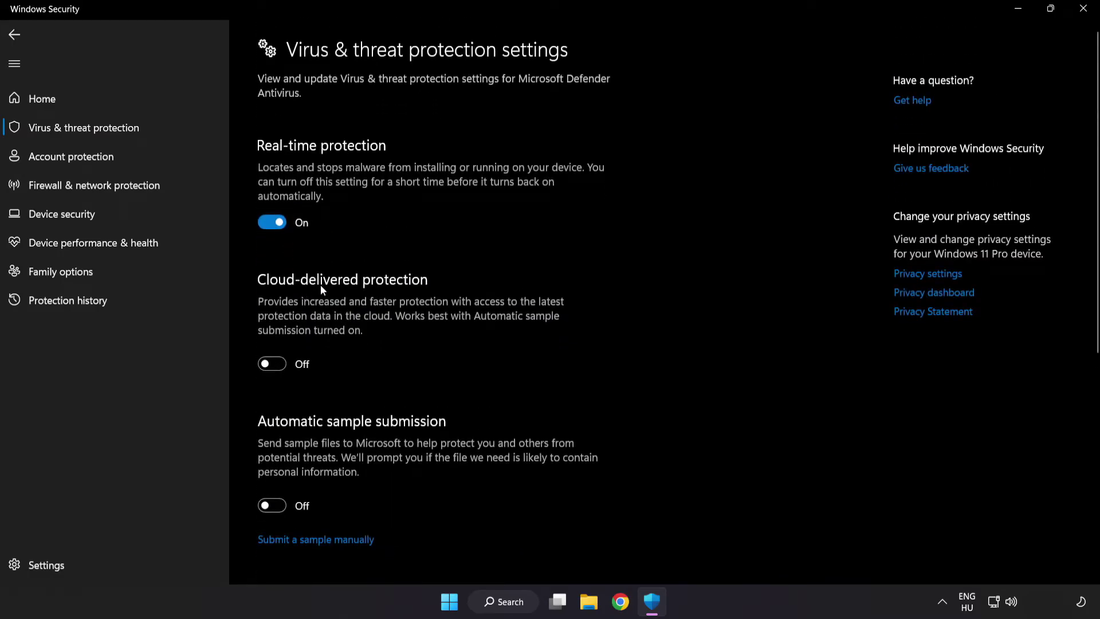
scroll(612, 297, "down", 2)
scroll(640, 303, "down", 4)
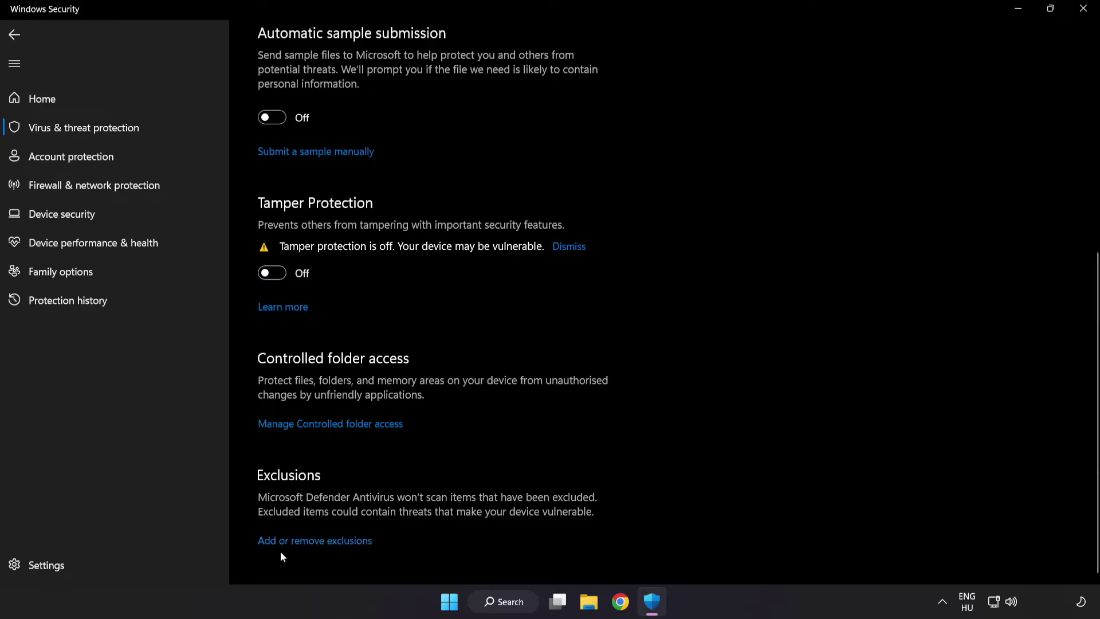
left_click(326, 545)
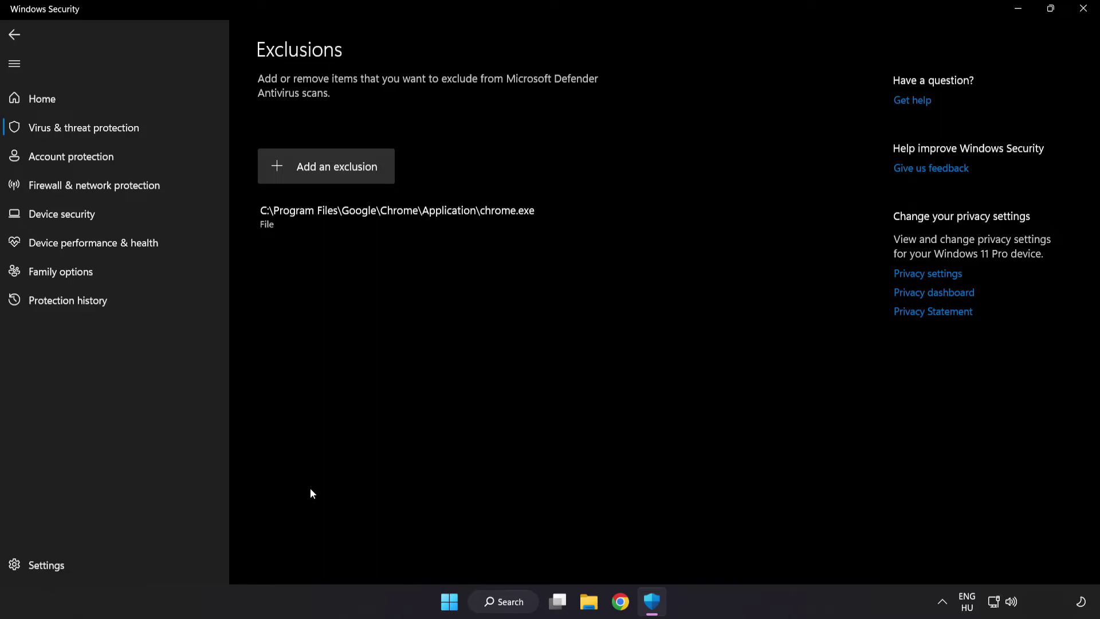
Step: Start a File exclusion and navigate the file picker up to This PC
left_click(328, 174)
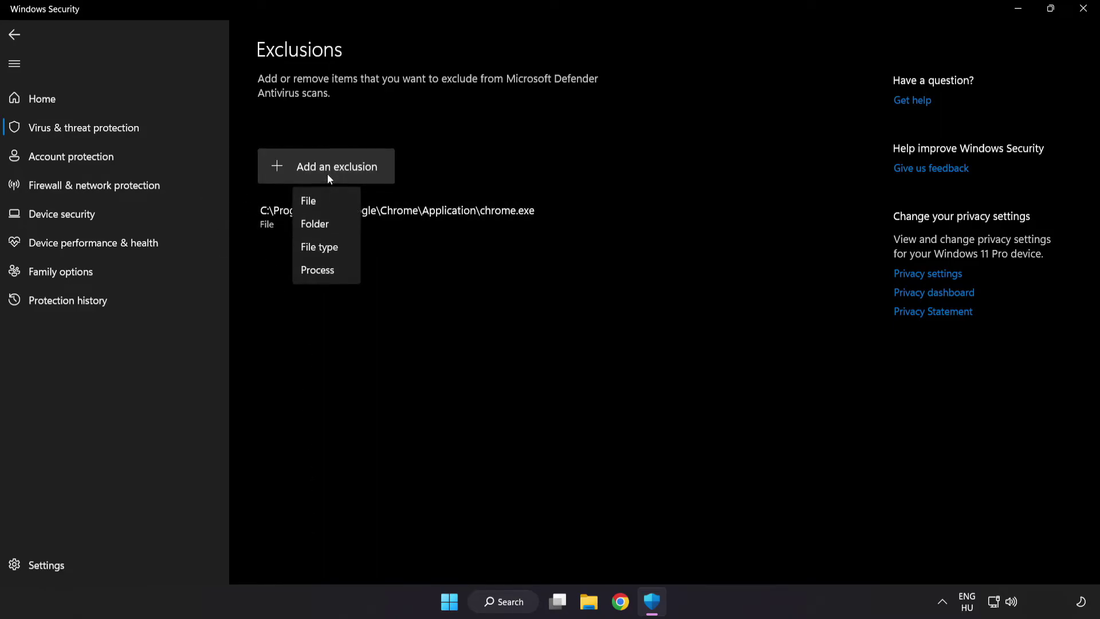
left_click(319, 203)
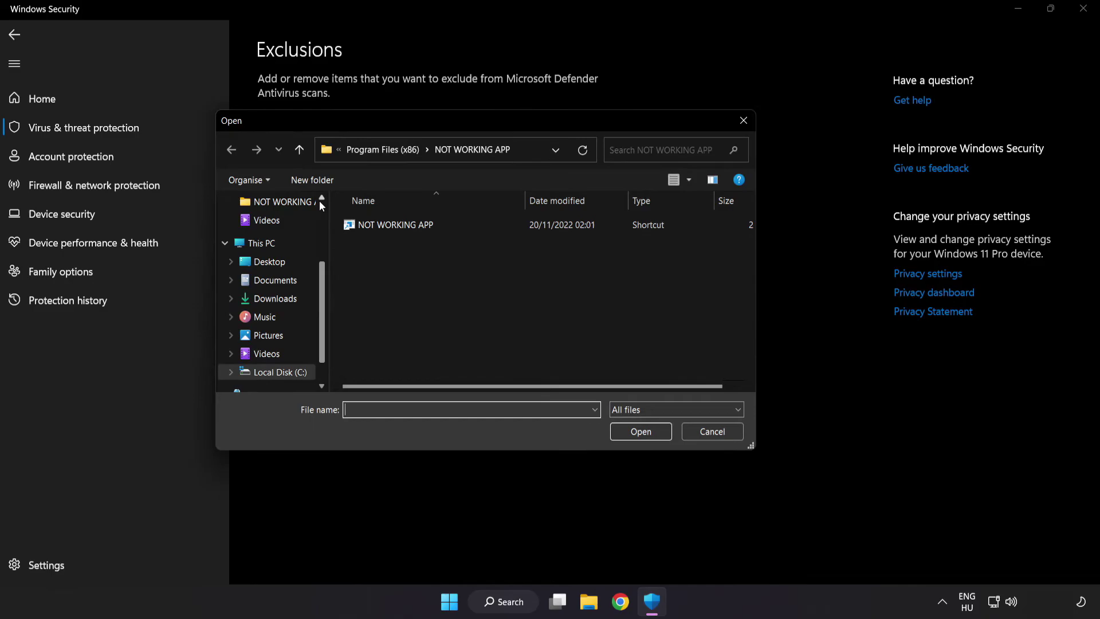
left_click(352, 154)
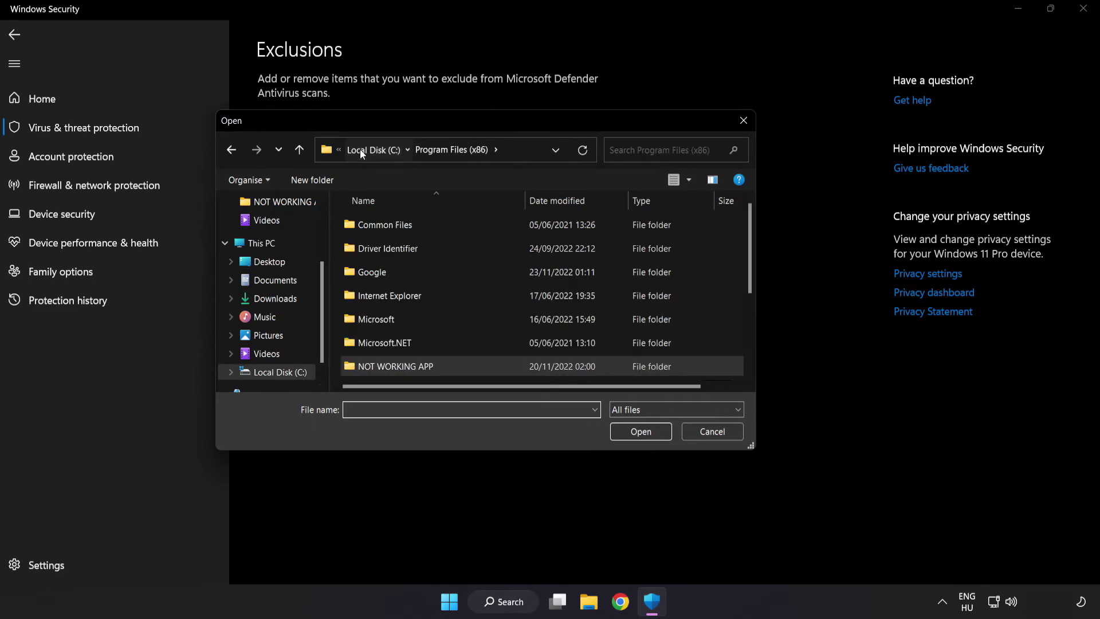
left_click(360, 149)
left_click(362, 149)
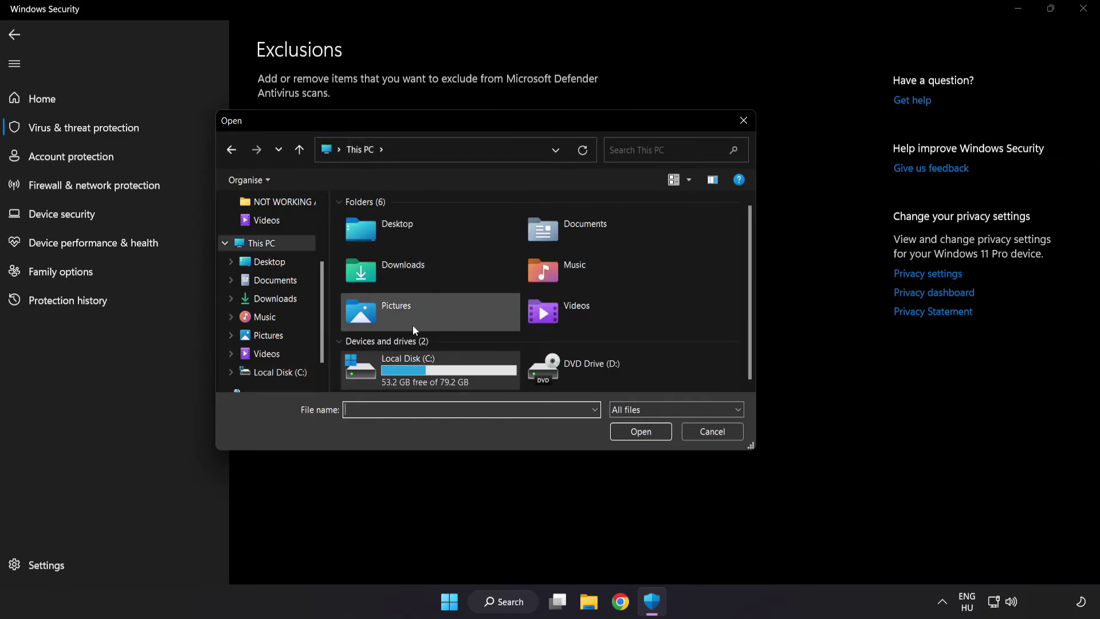
Step: Select the NOT WORKING APP shortcut in C:\Program Files (x86)\NOT WORKING APP as the excluded file
double_click(410, 375)
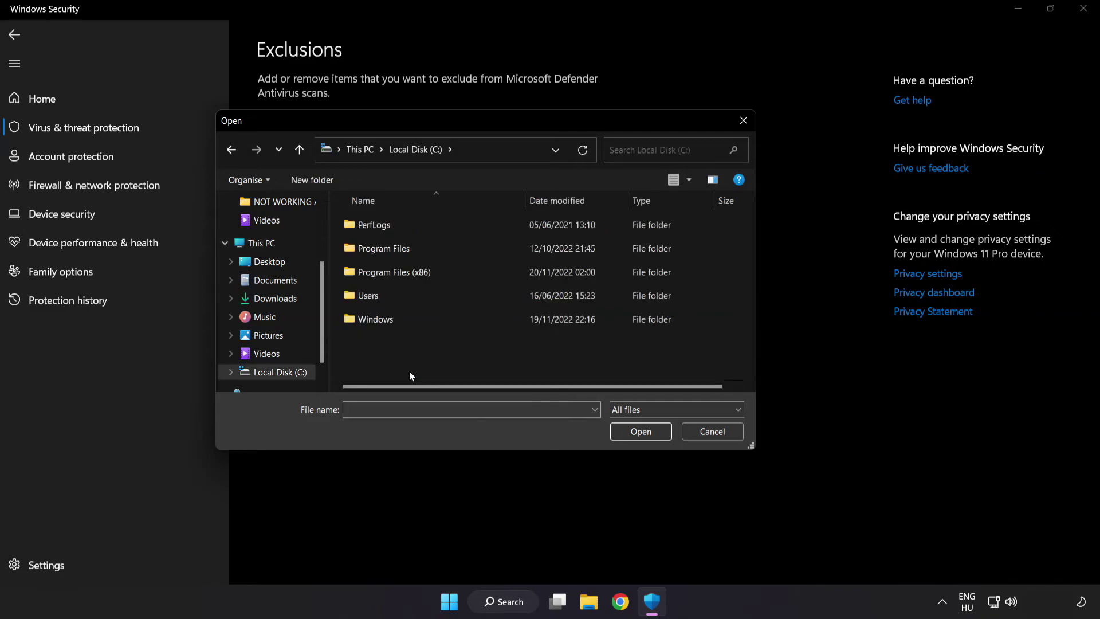
double_click(422, 265)
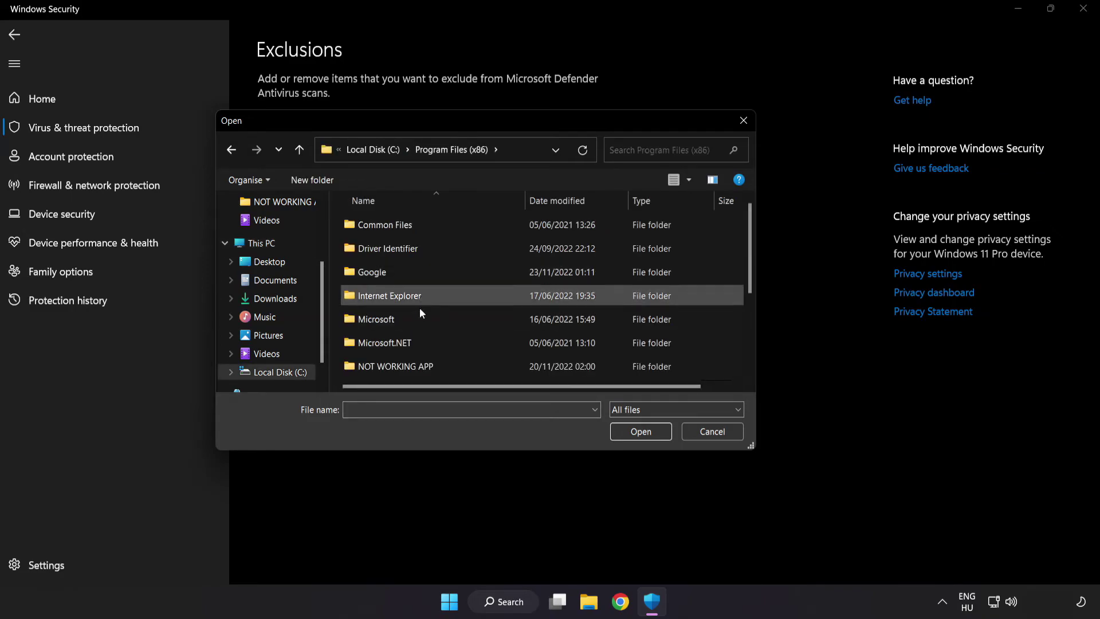
scroll(407, 378, "down", 1)
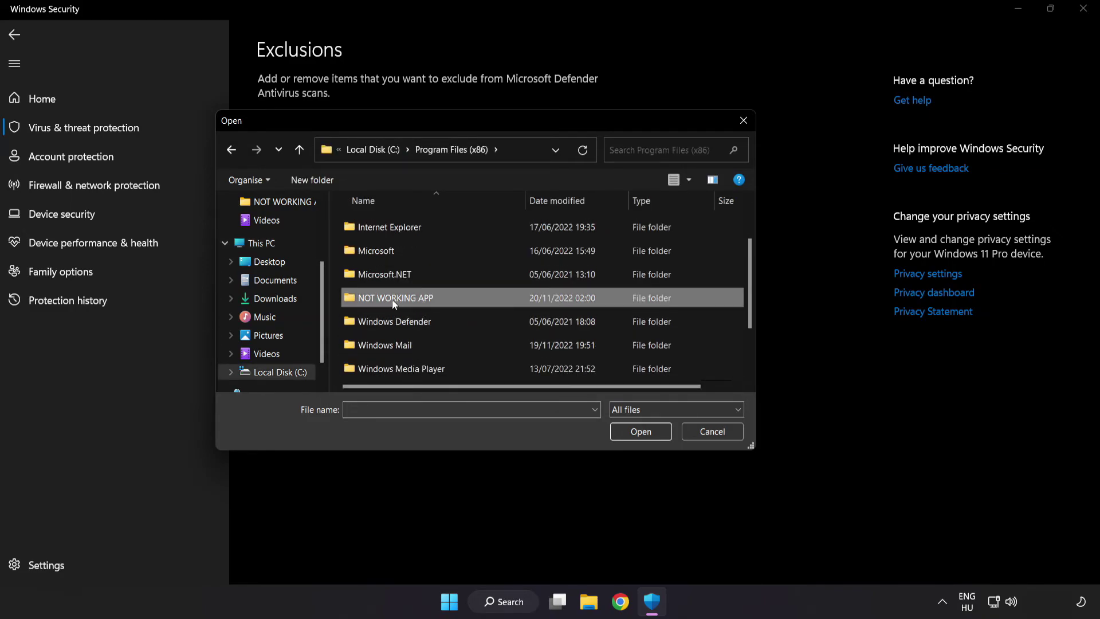
double_click(437, 299)
left_click(400, 232)
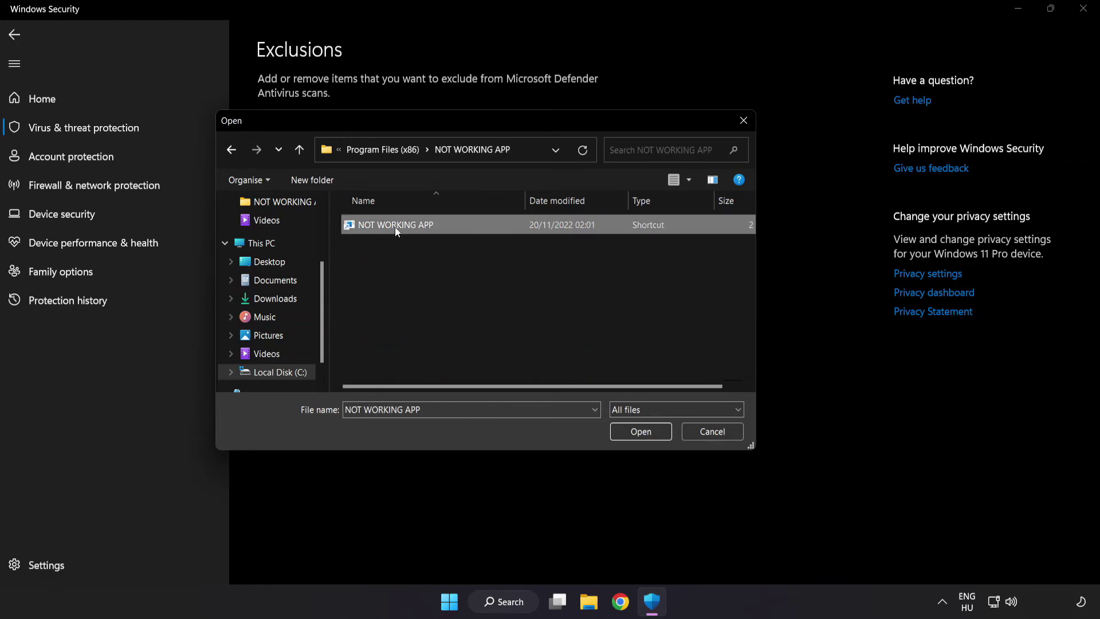
left_click(640, 432)
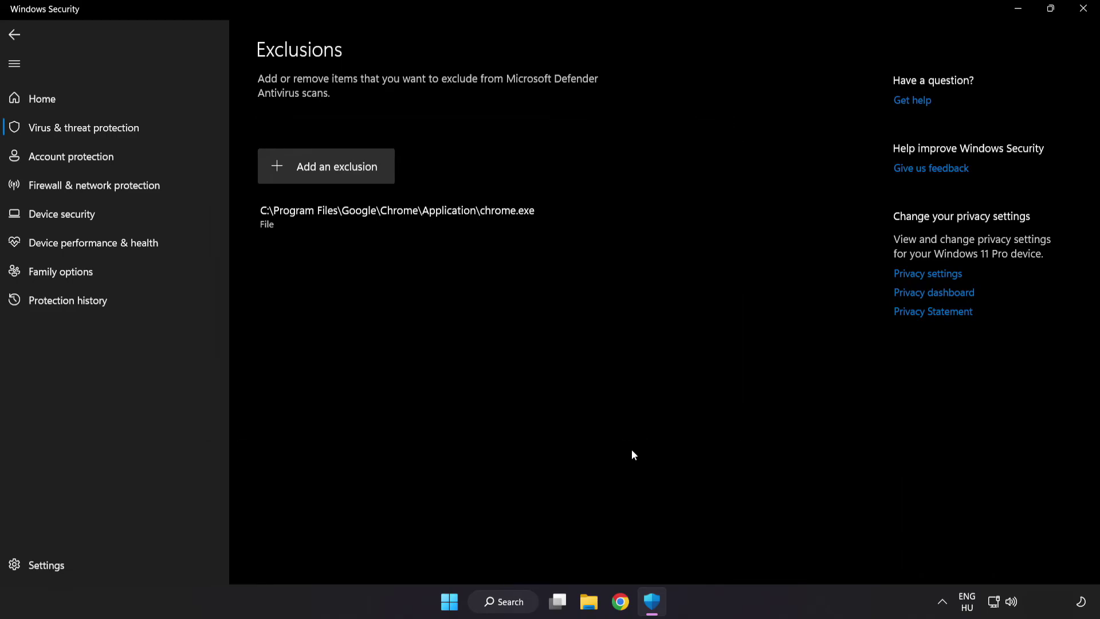
Step: Close Windows Security and bring up the Start menu power options for Restart
left_click(1080, 17)
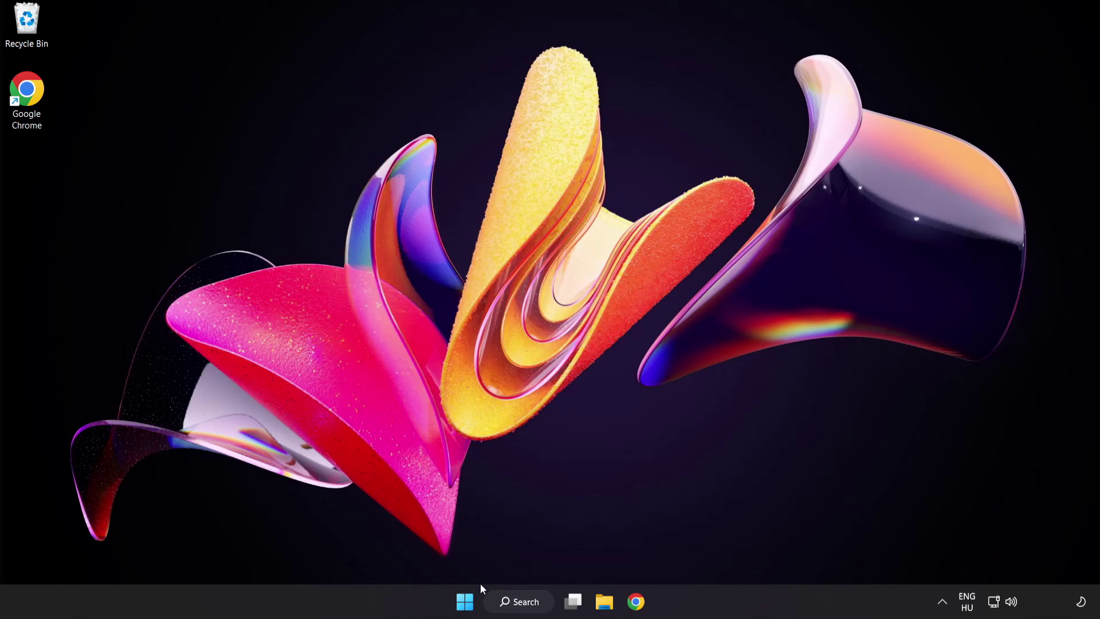
left_click(465, 600)
left_click(730, 553)
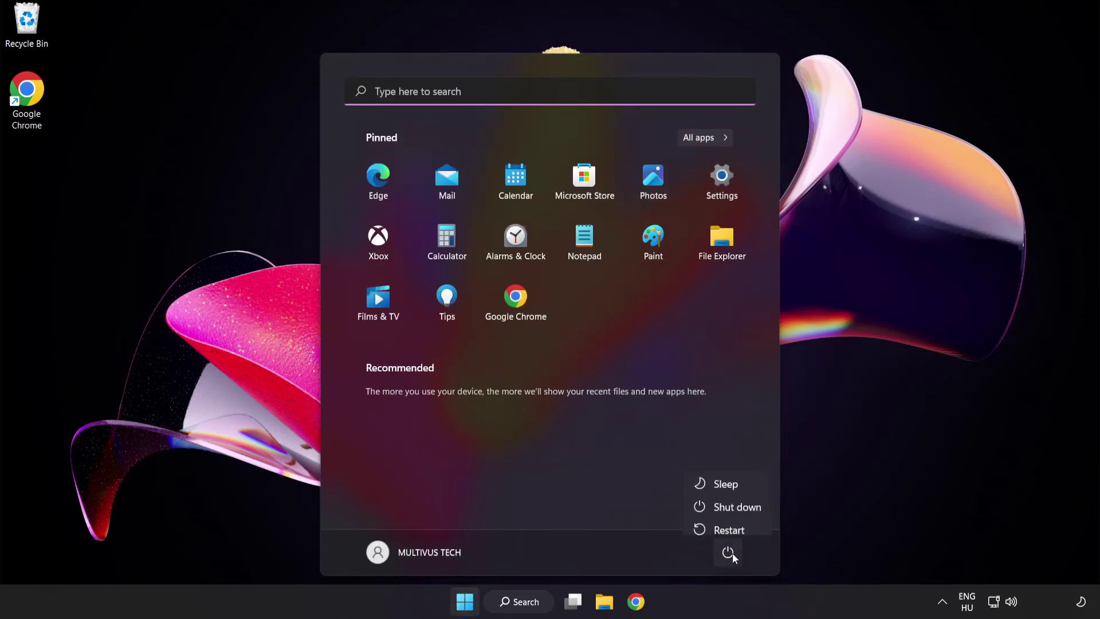